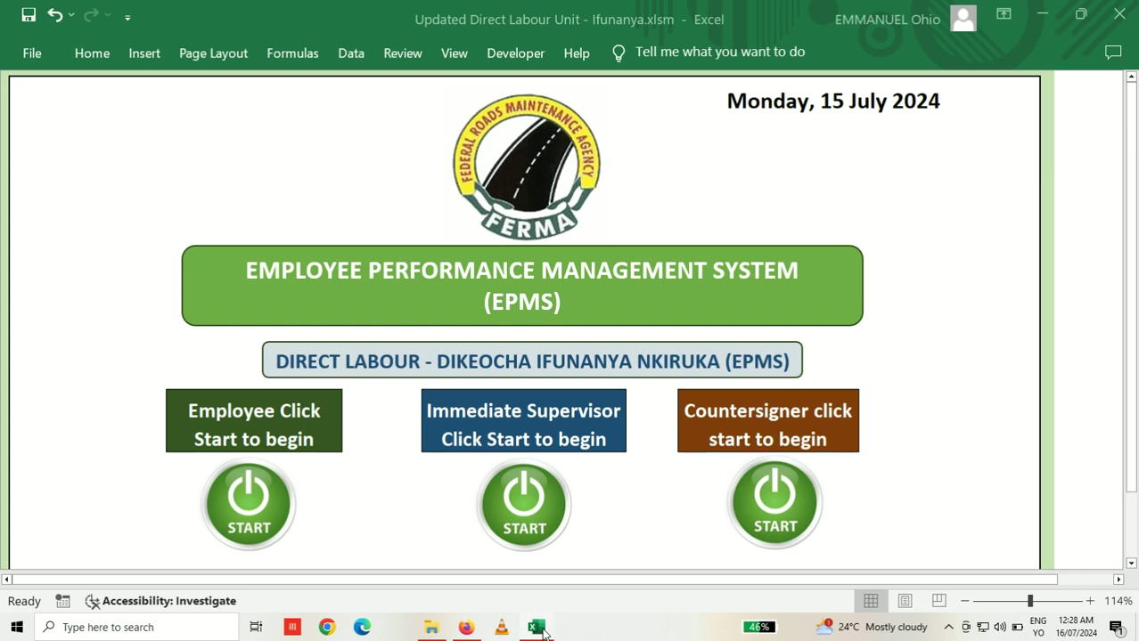
# Step: Bring the File Explorer window with the Direct Labour appraisal folder to the front
pyautogui.click(438, 632)
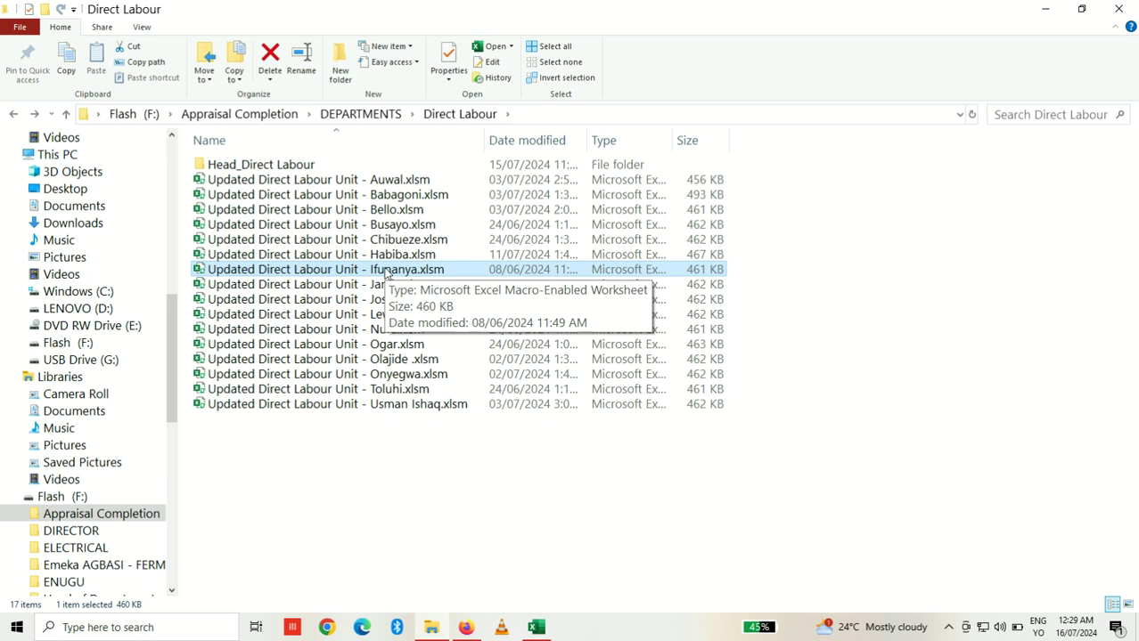
# Step: Switch back to Excel's Direct Labour workbook showing the EPMS start page with three START options
pyautogui.click(537, 628)
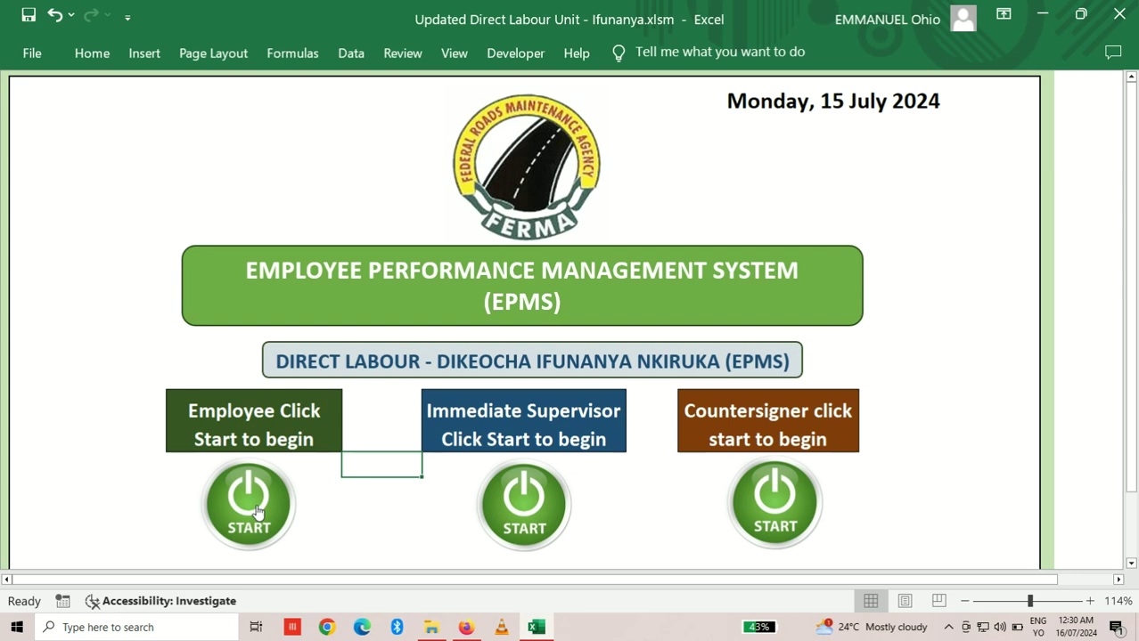
# Step: Start the Employee appraisal and enter the login username in capitals plus the account password
pyautogui.click(252, 527)
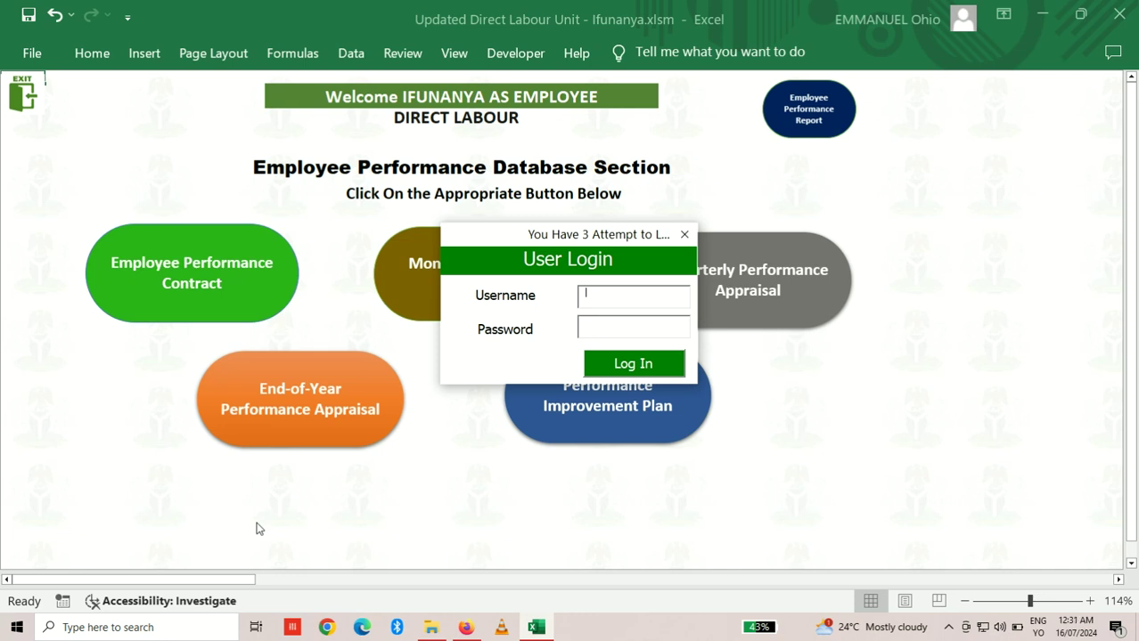
pyautogui.press('capslock')
pyautogui.write('Admin')
pyautogui.press('capslock')
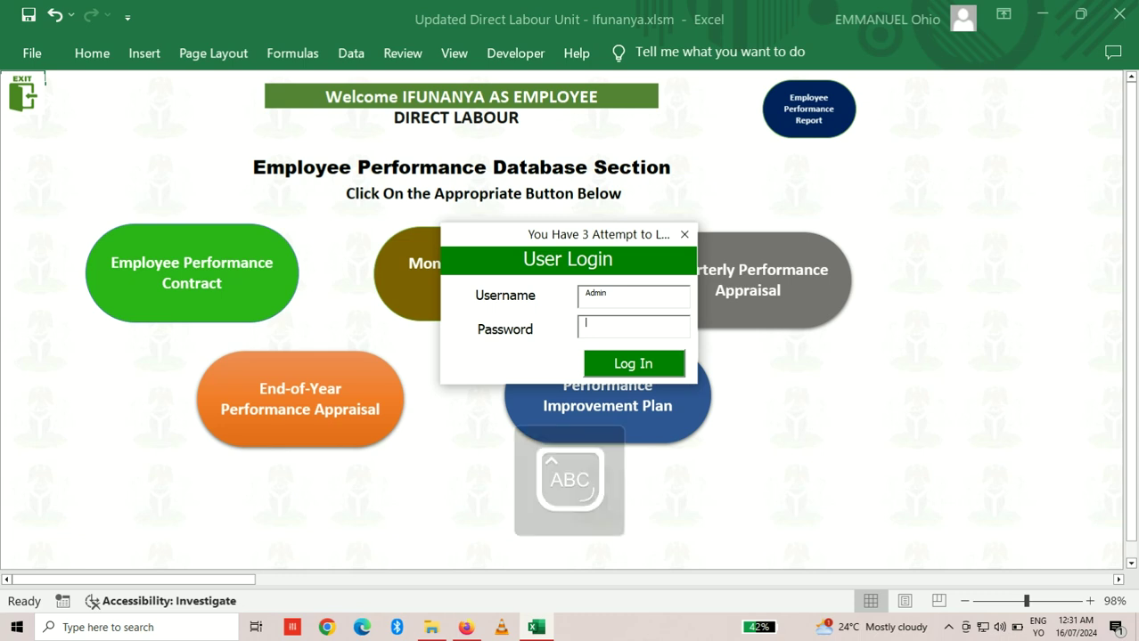
pyautogui.write('**********')
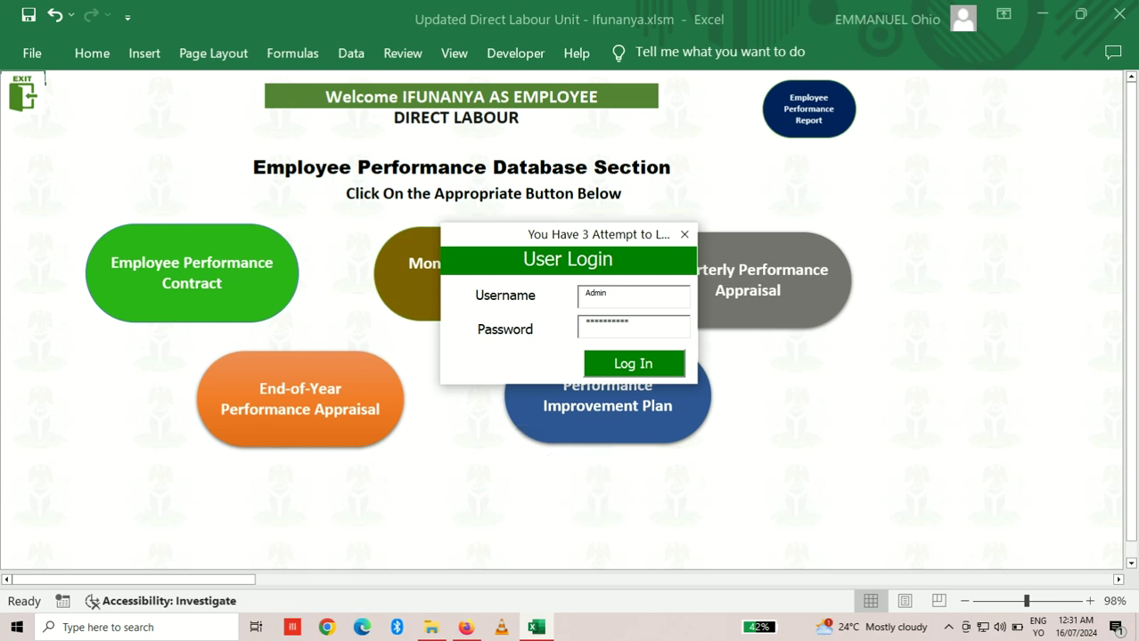
pyautogui.write('**')
# Step: Submit the employee login to reach the welcome banner and five appraisal options
pyautogui.click(643, 369)
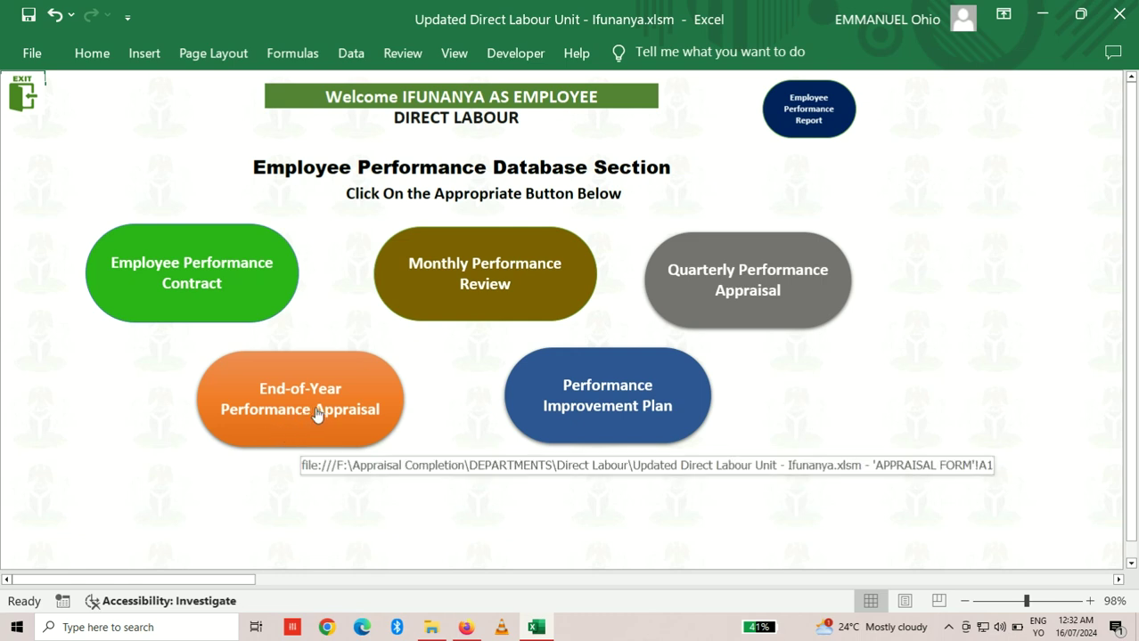
# Step: Open the Dec-23 End-of-Year Performance Appraisal Document and scroll across to its score columns
pyautogui.click(315, 414)
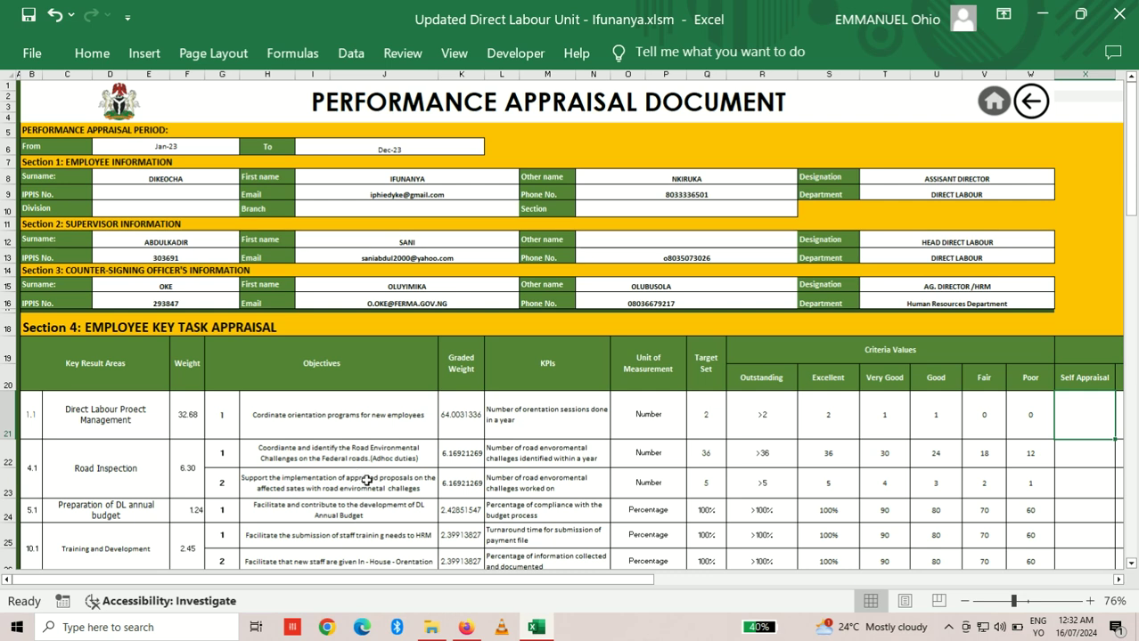
pyautogui.moveTo(404, 577); pyautogui.dragTo(618, 580)
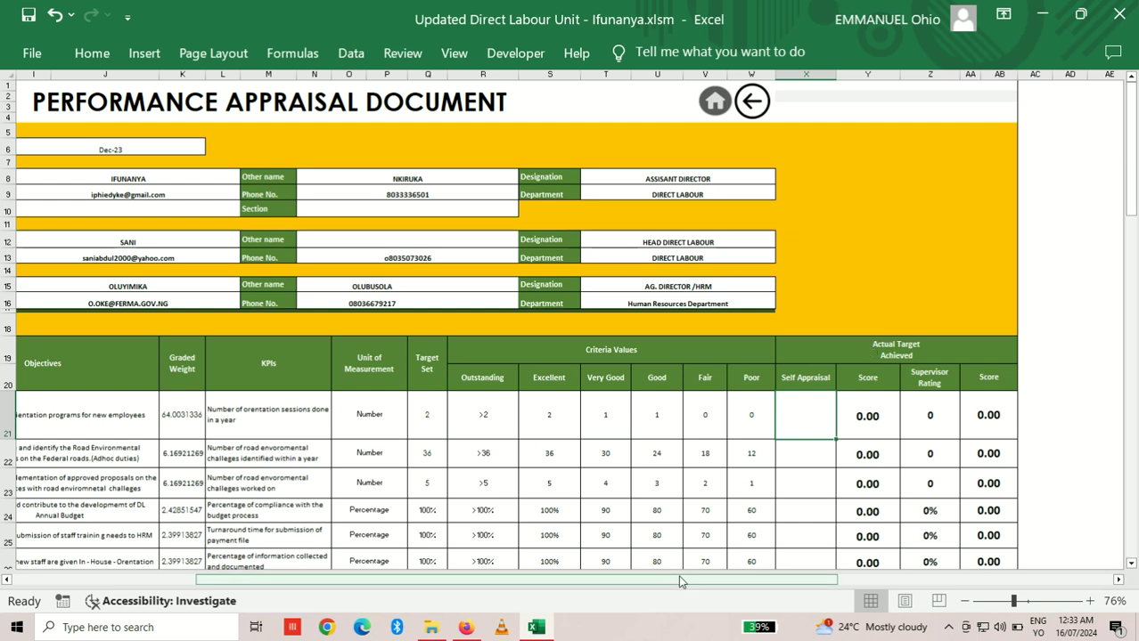
pyautogui.moveTo(682, 581); pyautogui.dragTo(650, 584)
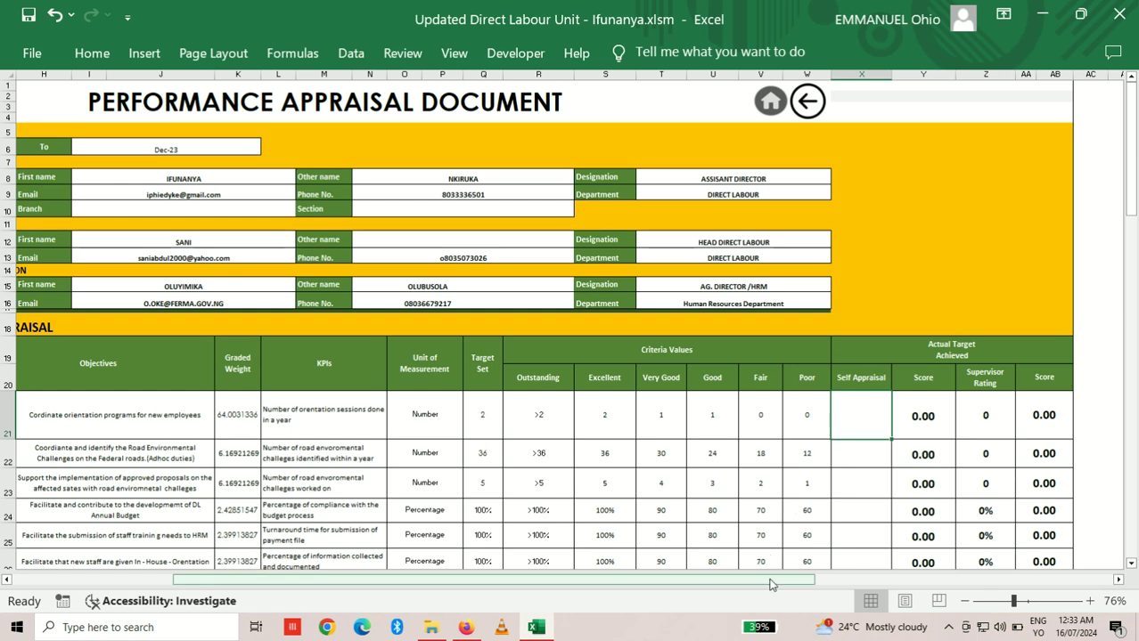
pyautogui.moveTo(771, 586); pyautogui.dragTo(478, 579)
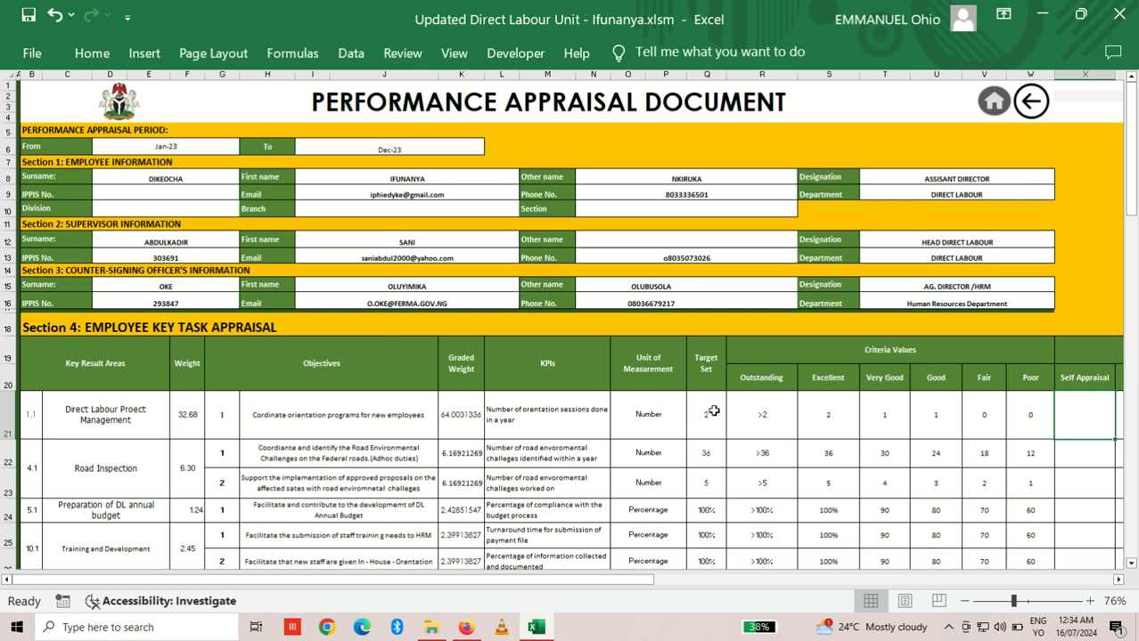
pyautogui.moveTo(575, 588); pyautogui.dragTo(768, 582)
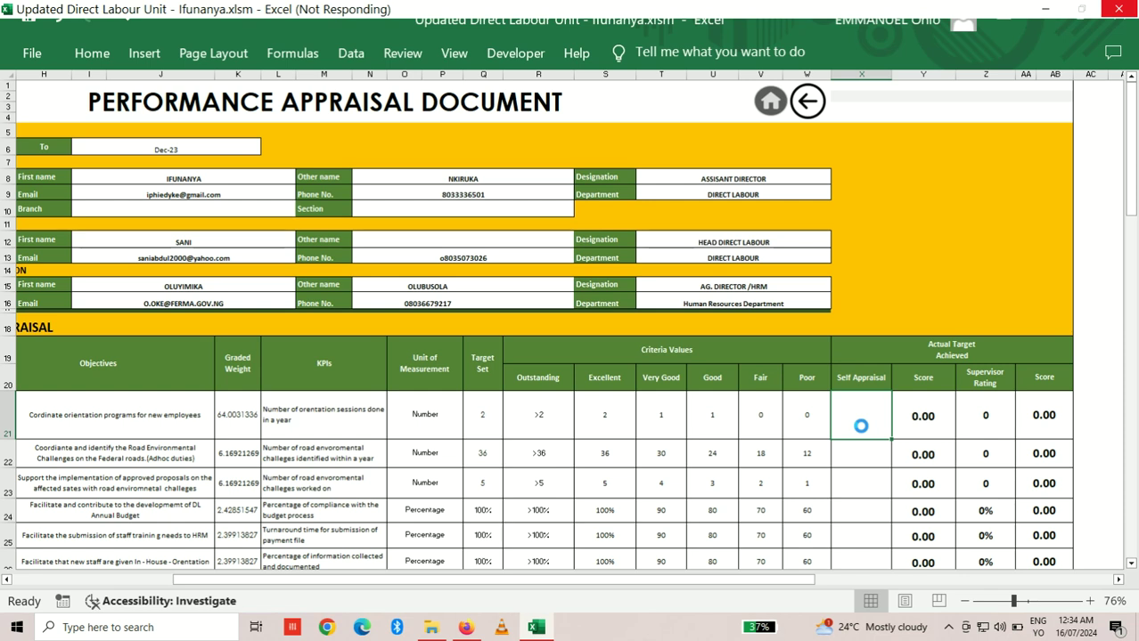
# Step: Rate the orientation-programmes objective 2 in X21, then correct it to 1 for a 32.00 score
pyautogui.write('2')
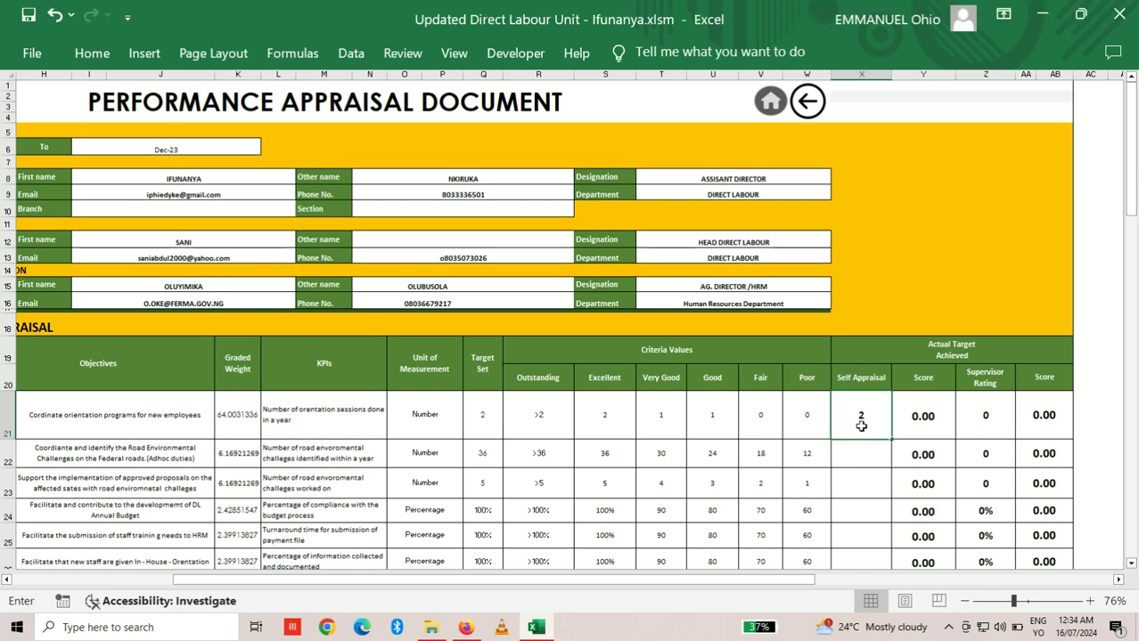
pyautogui.press('Return')
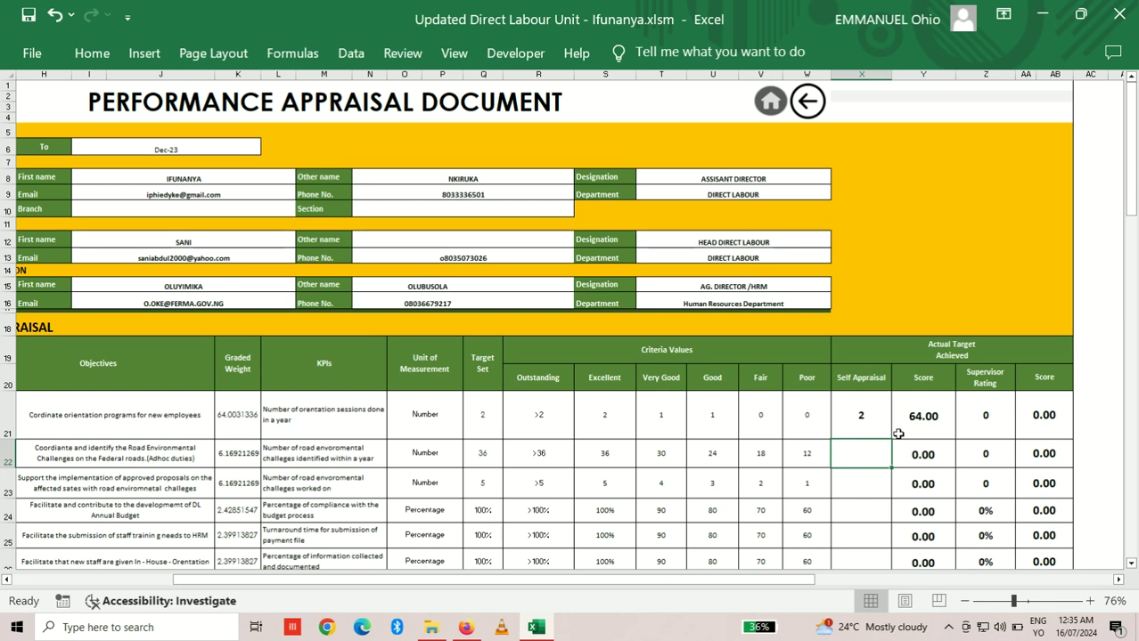
pyautogui.click(861, 415)
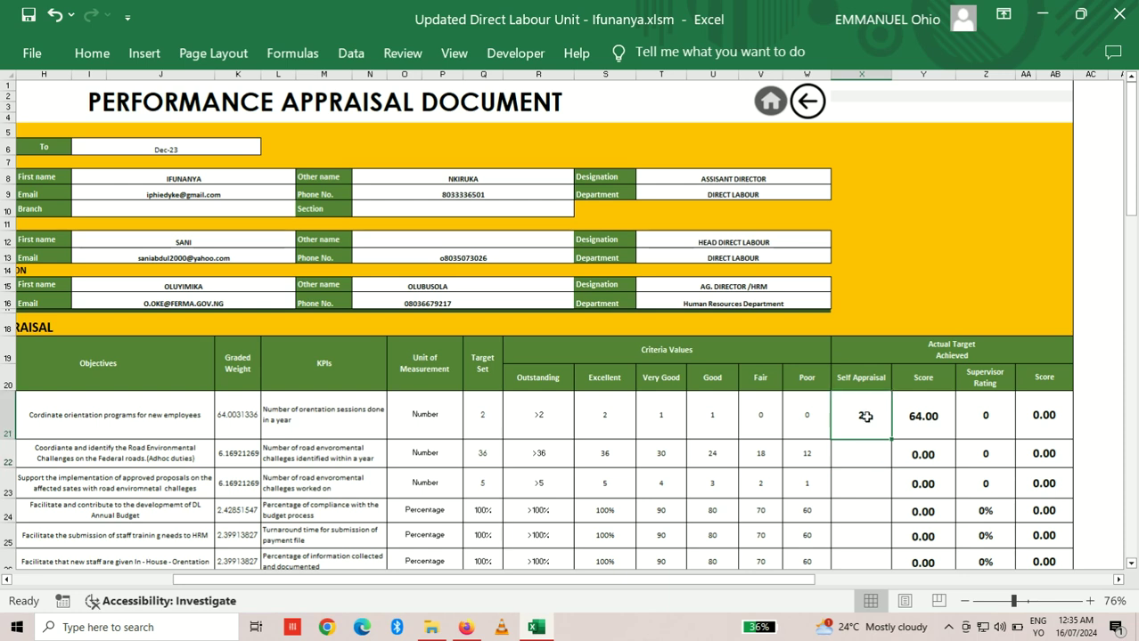
pyautogui.write('1')
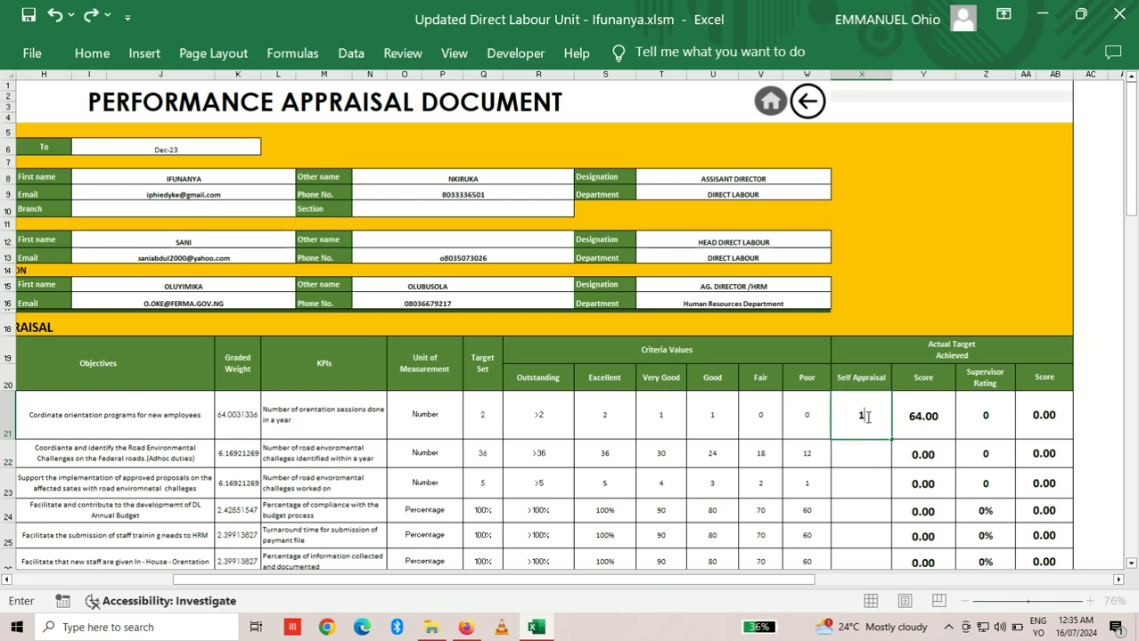
pyautogui.press('Return')
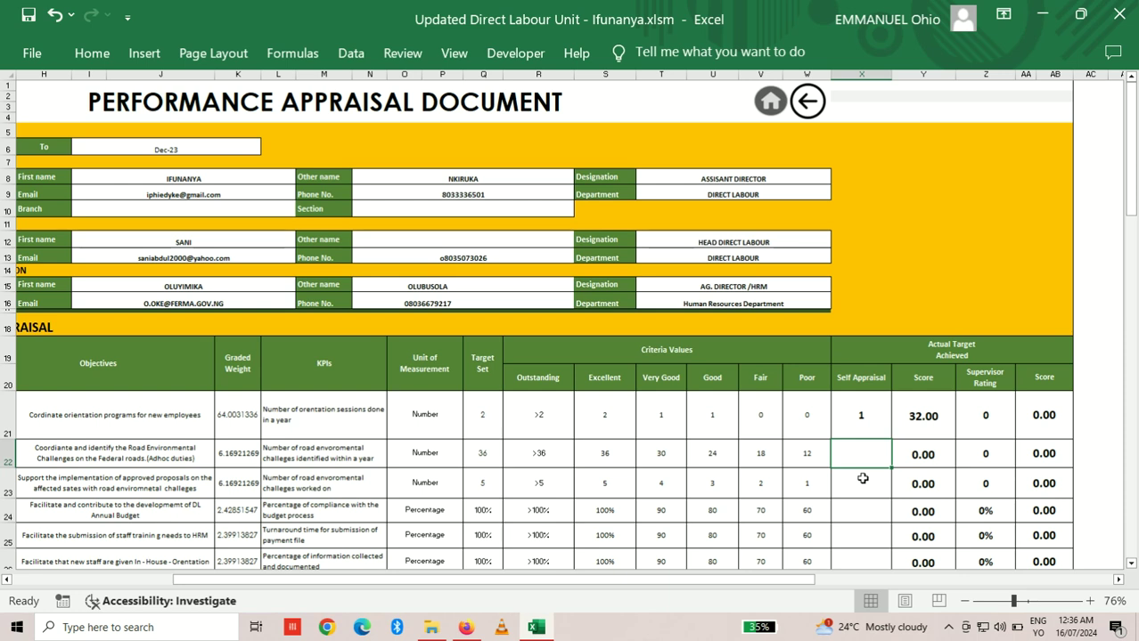
# Step: Enter self-appraisal ratings of 36 in X22 and 5 in X23 for the road challenges objectives
pyautogui.write('36')
pyautogui.press('Return')
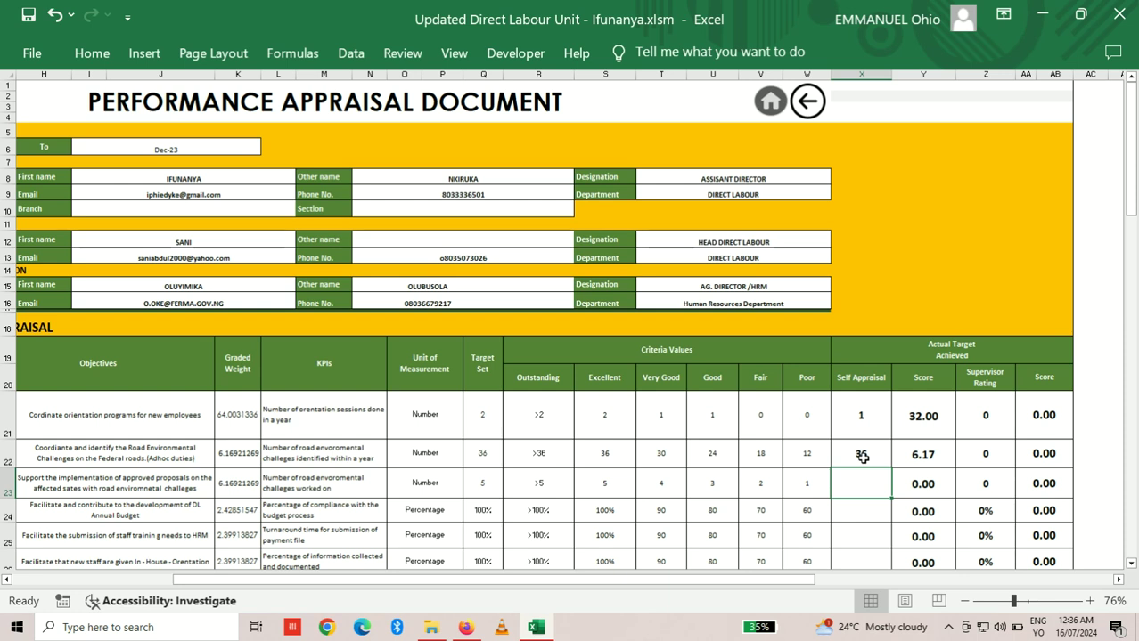
pyautogui.click(866, 510)
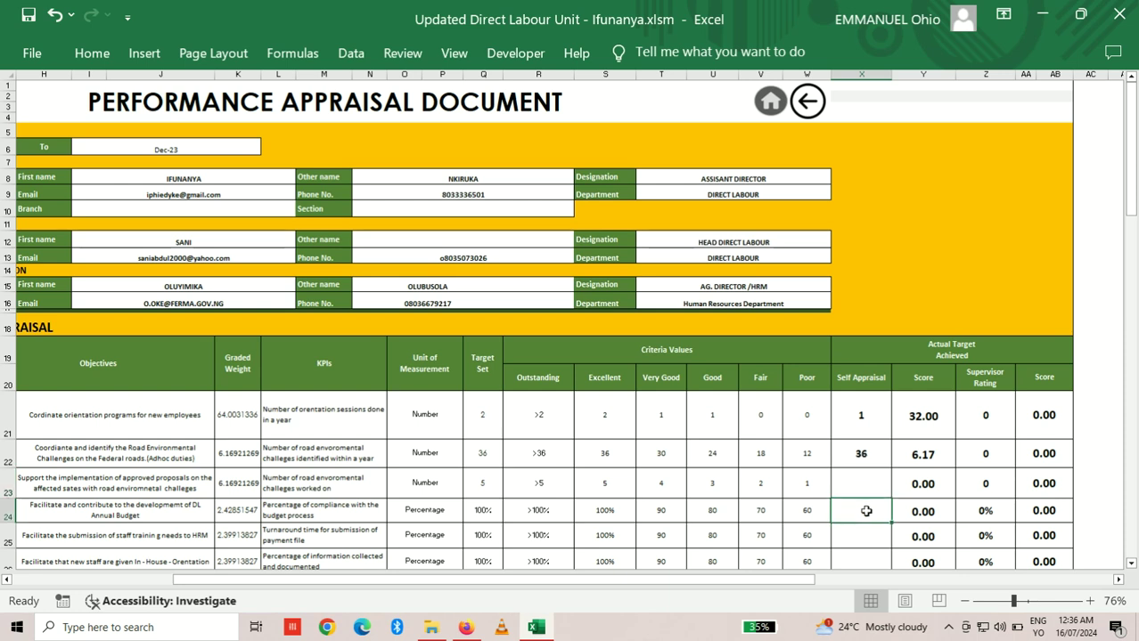
pyautogui.press('Up')
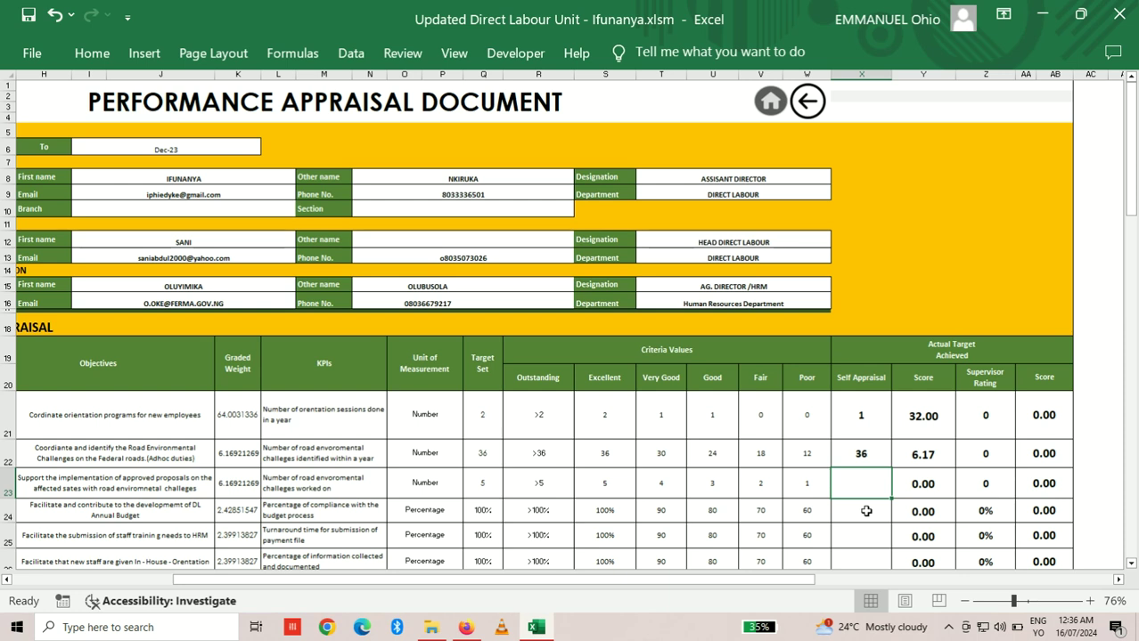
pyautogui.write('5')
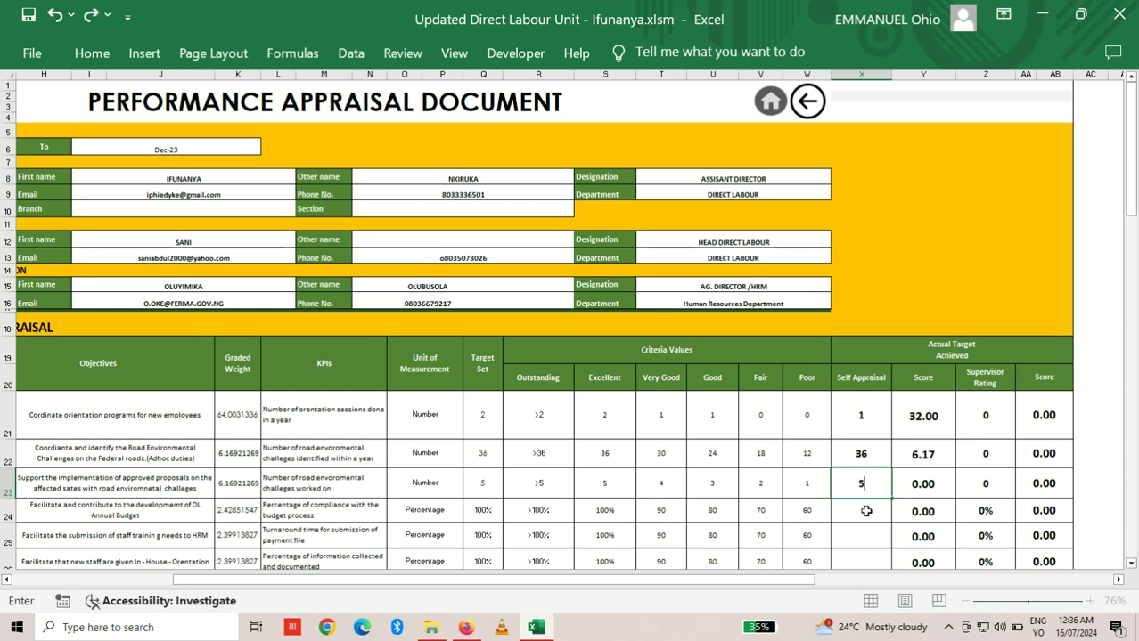
pyautogui.press('Return')
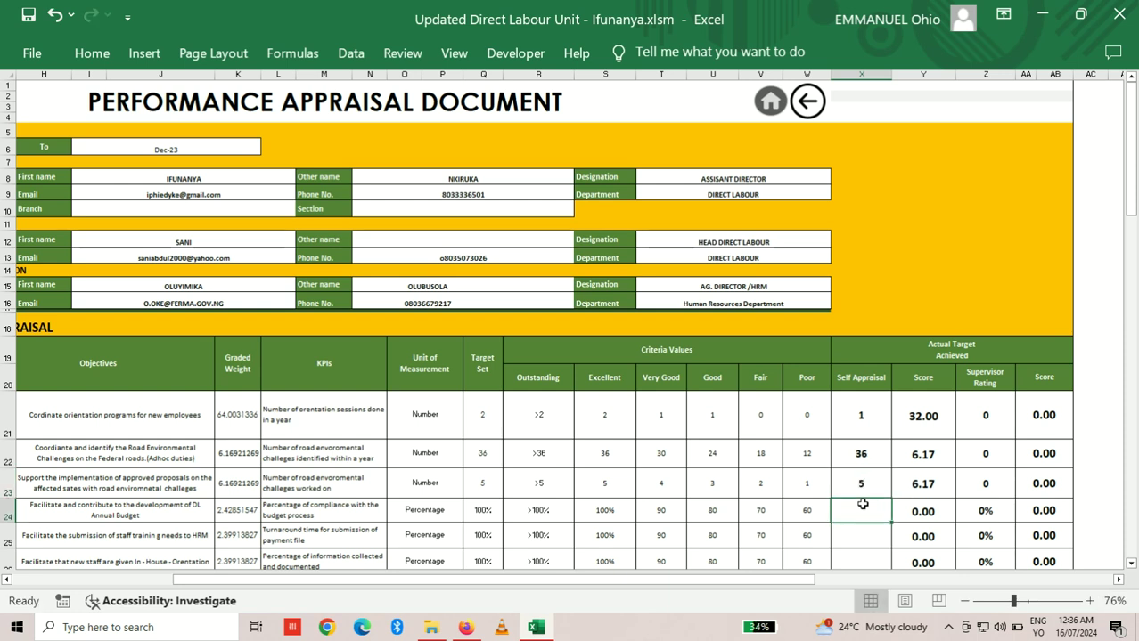
# Step: Change the row 22 road objective's self appraisal from 20 to 30
pyautogui.click(861, 455)
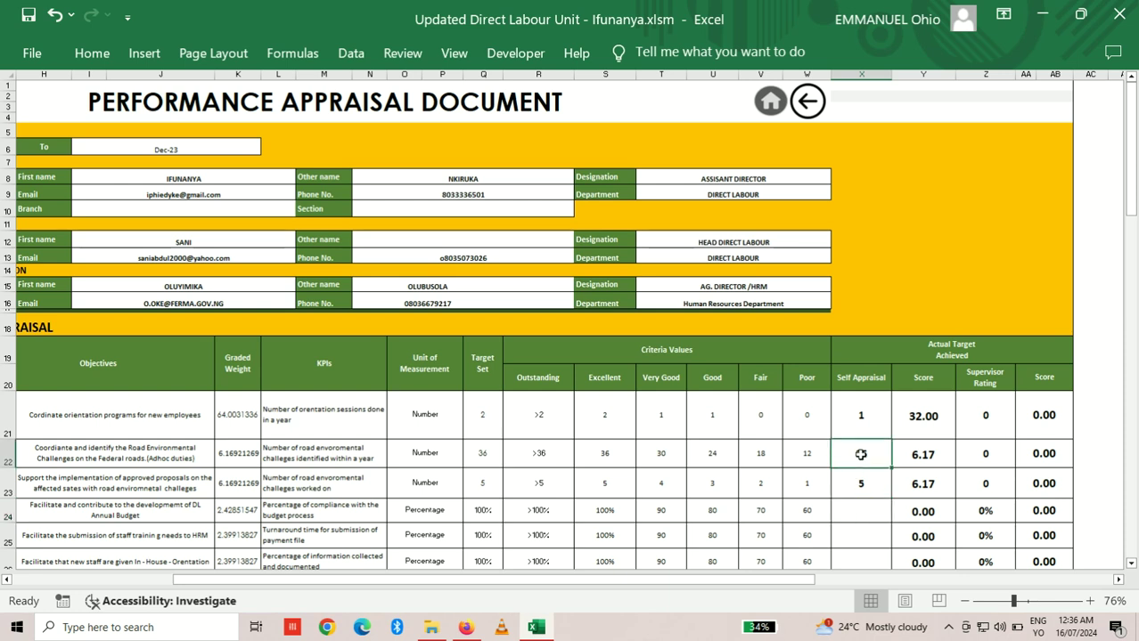
pyautogui.write('20')
pyautogui.press('Return')
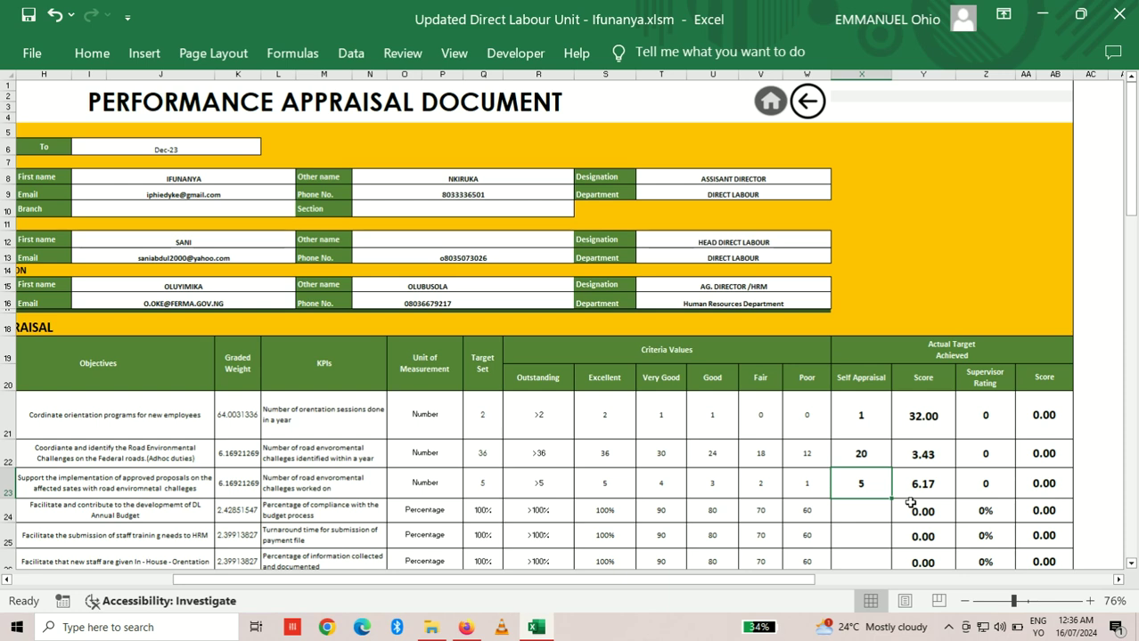
pyautogui.click(863, 461)
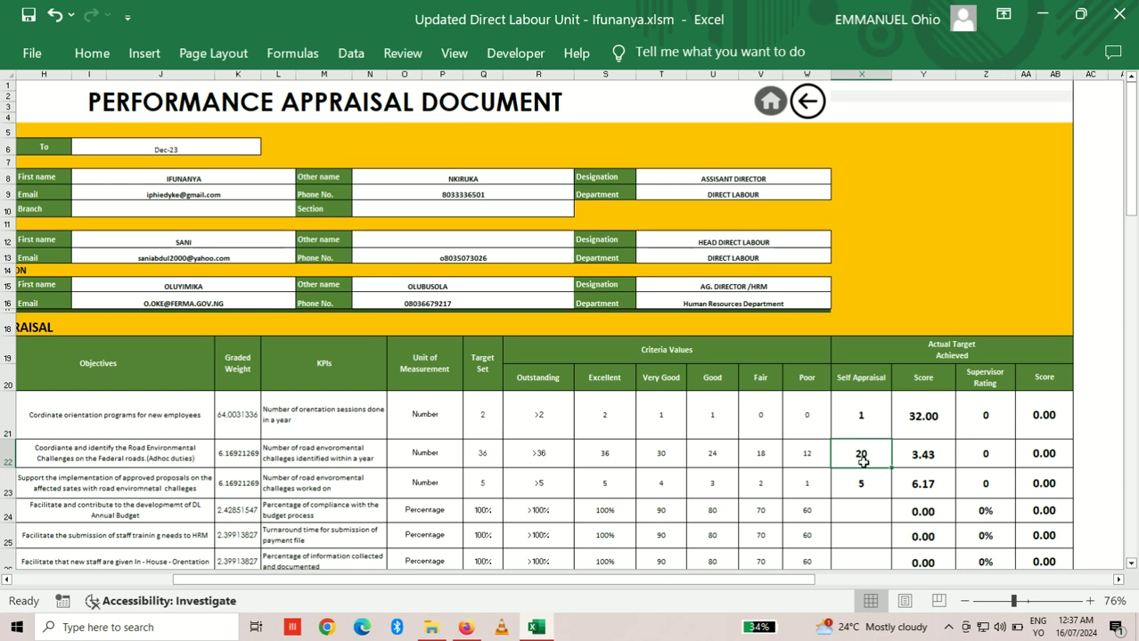
pyautogui.write('30')
pyautogui.press('Return')
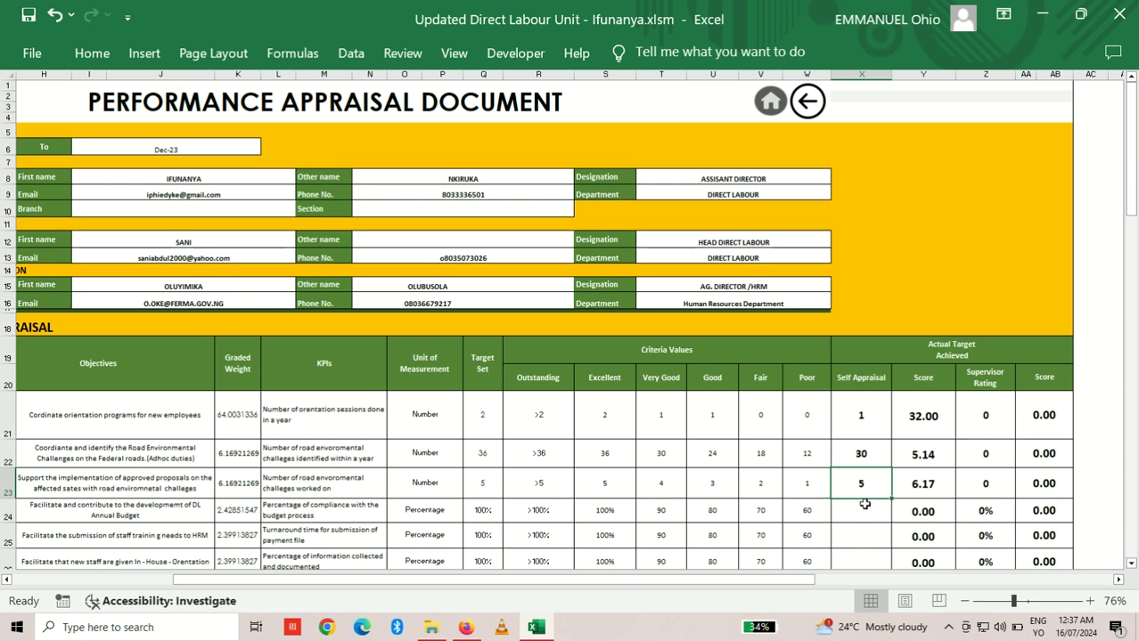
# Step: Set the proposals objective in X23 to 2 and the budget objective in X24 to 100%
pyautogui.click(863, 507)
pyautogui.click(864, 489)
pyautogui.write('4')
pyautogui.press('Return')
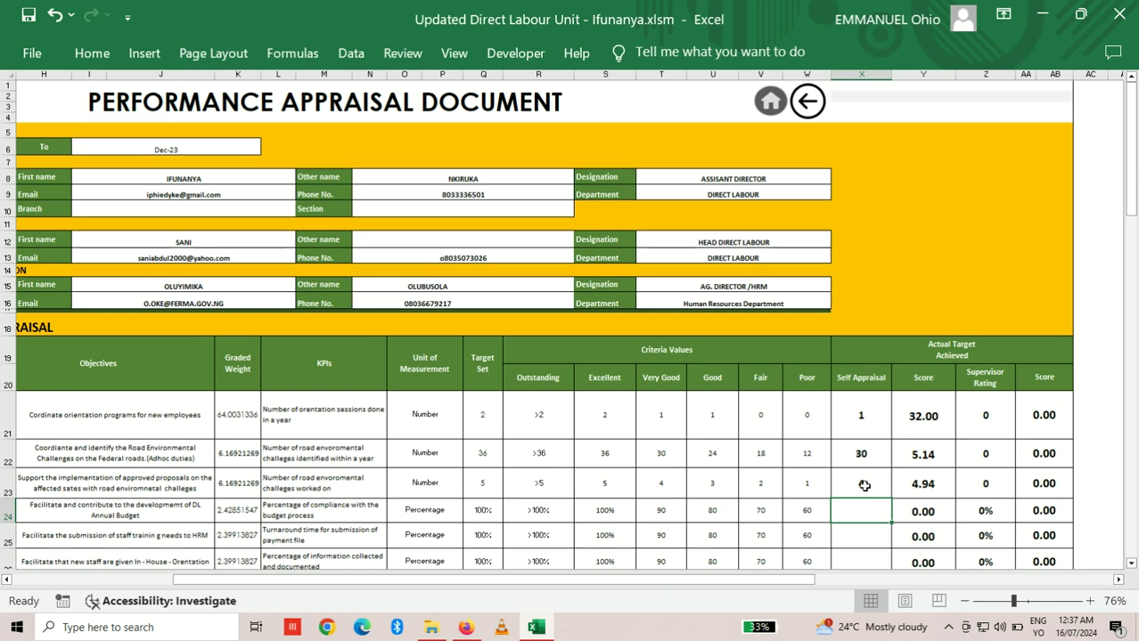
pyautogui.write('2')
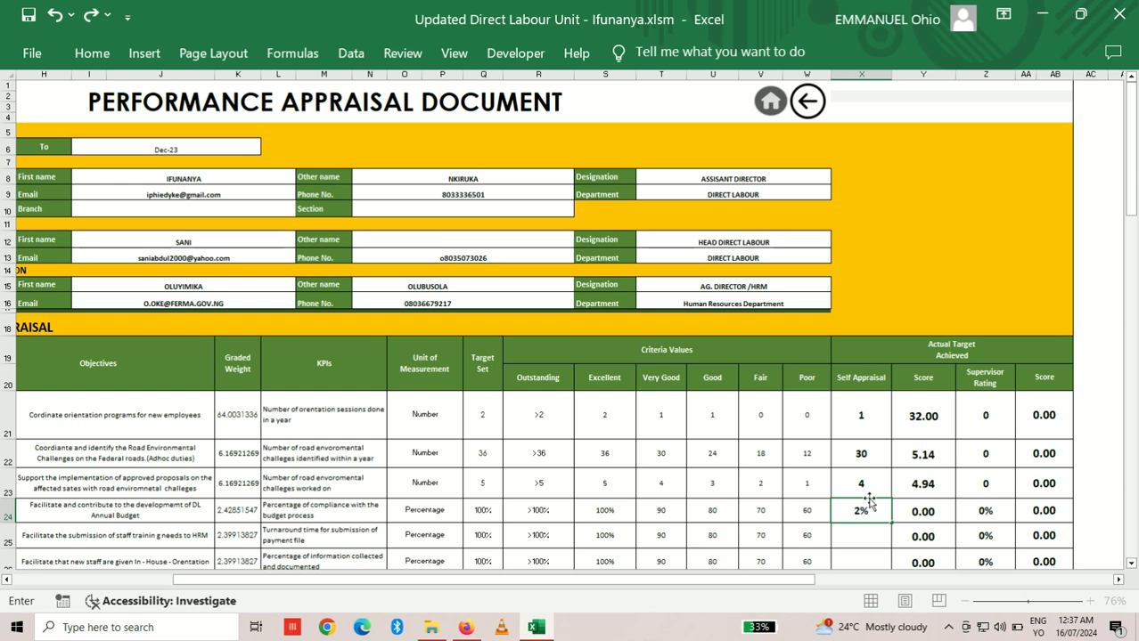
pyautogui.click(868, 492)
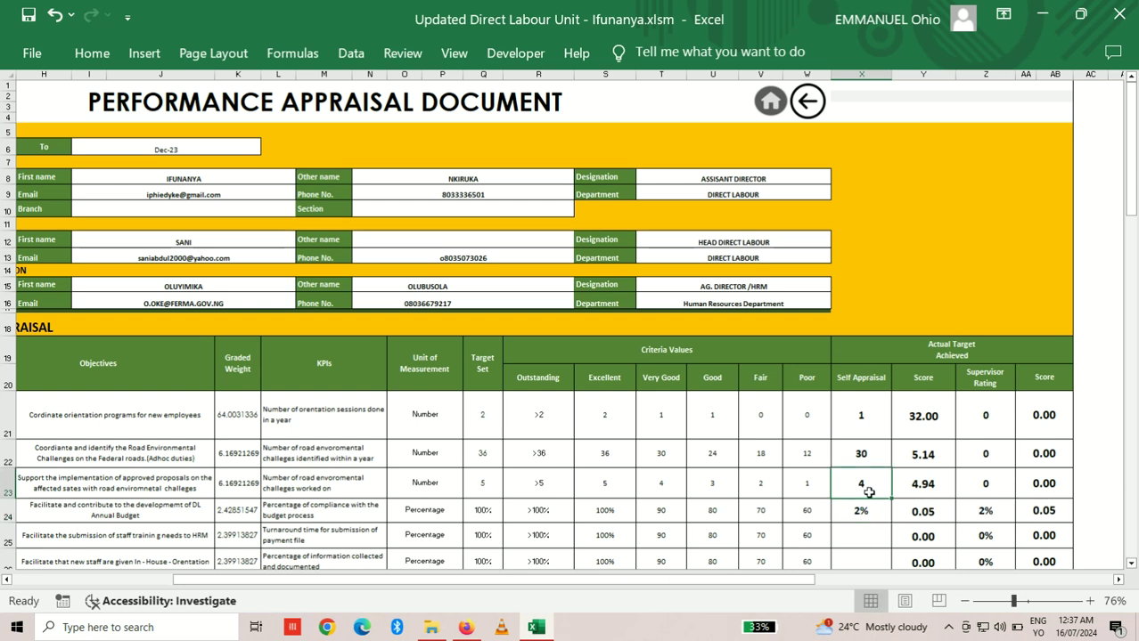
pyautogui.write('2')
pyautogui.press('Return')
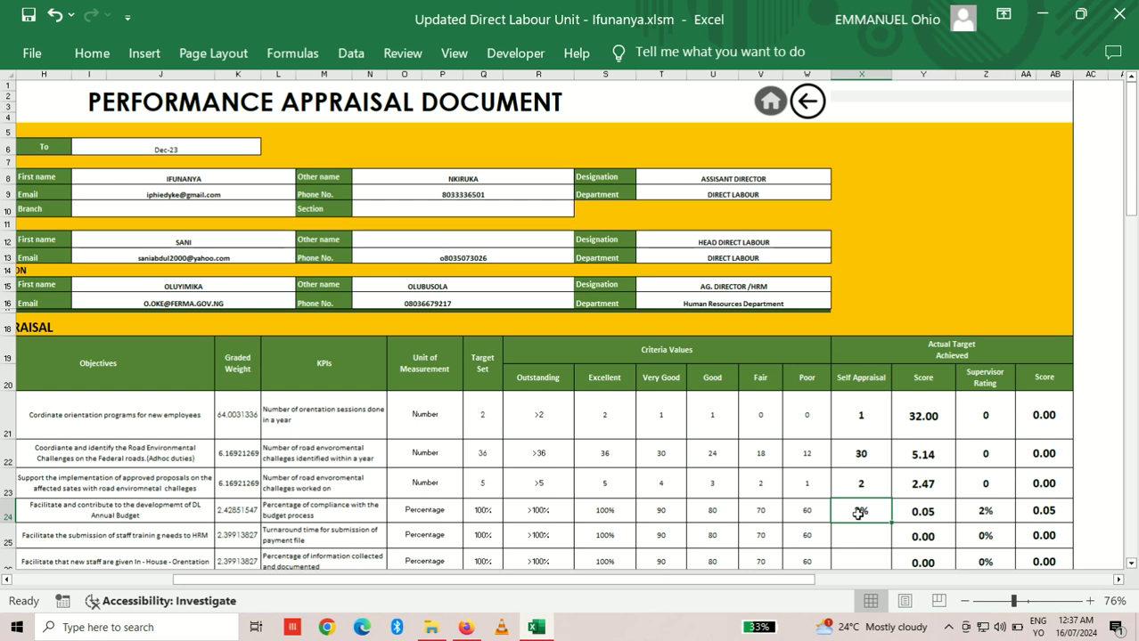
pyautogui.write('100')
pyautogui.press('Return')
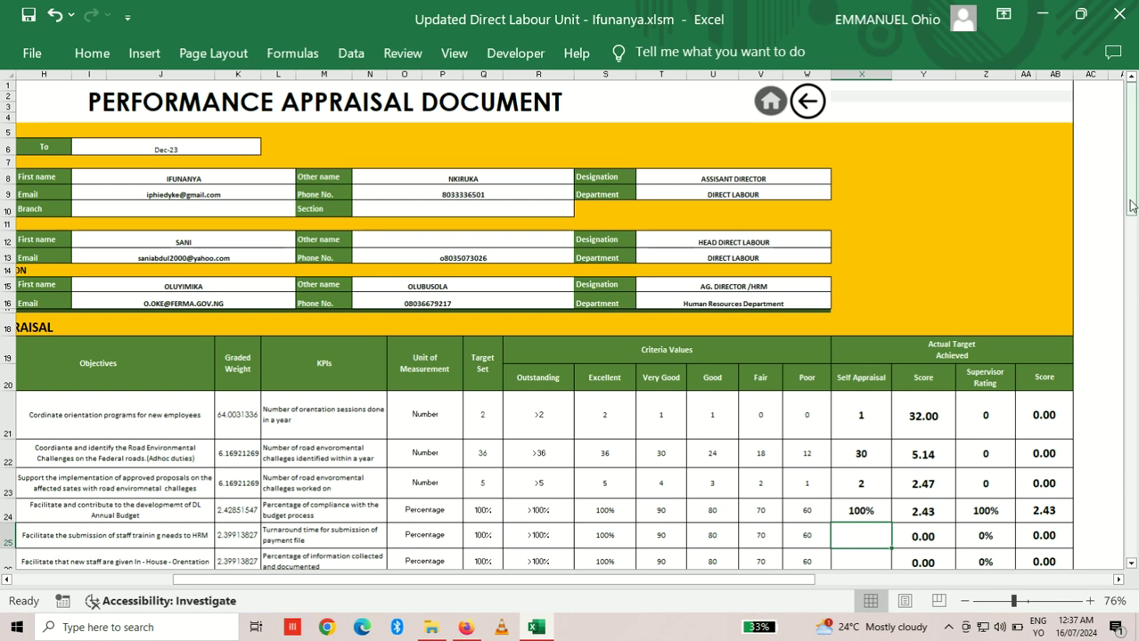
# Step: Give the staff-training submissions objective in X25 a 100% self appraisal, lifting the employee total to 44.44
pyautogui.moveTo(1132, 218); pyautogui.dragTo(1135, 259)
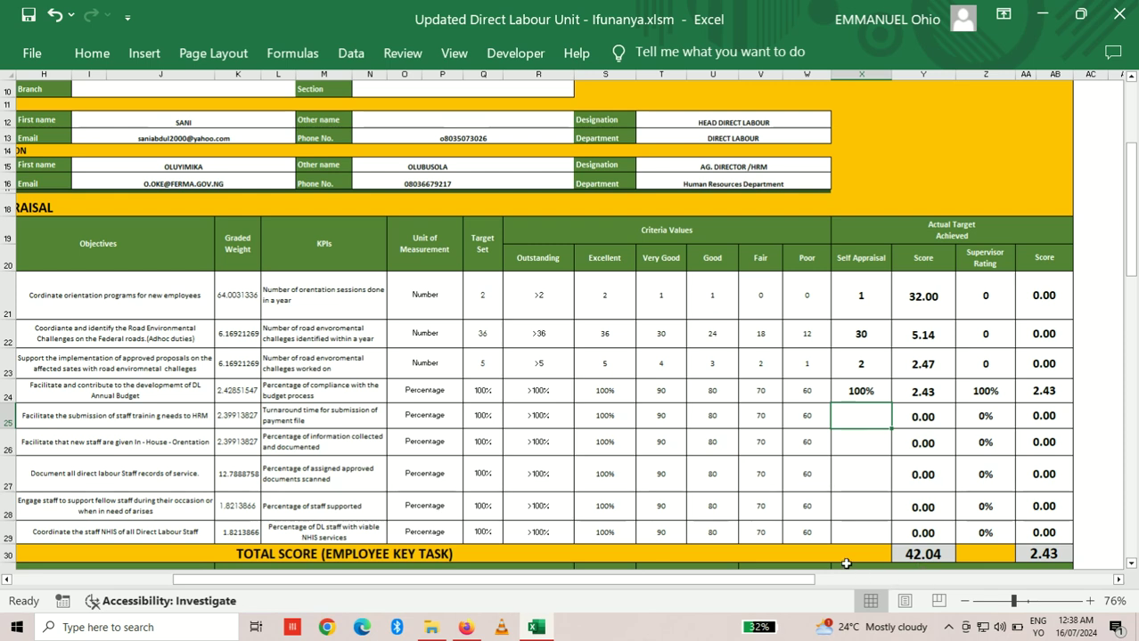
pyautogui.write('100')
pyautogui.press('Return')
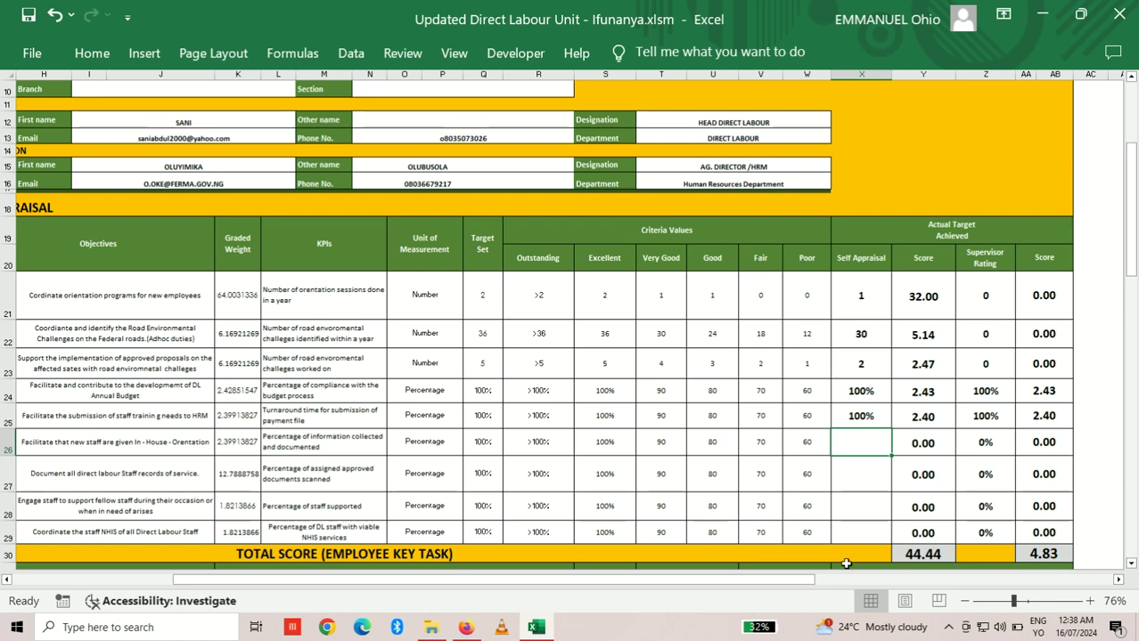
pyautogui.moveTo(1133, 252); pyautogui.dragTo(1135, 372)
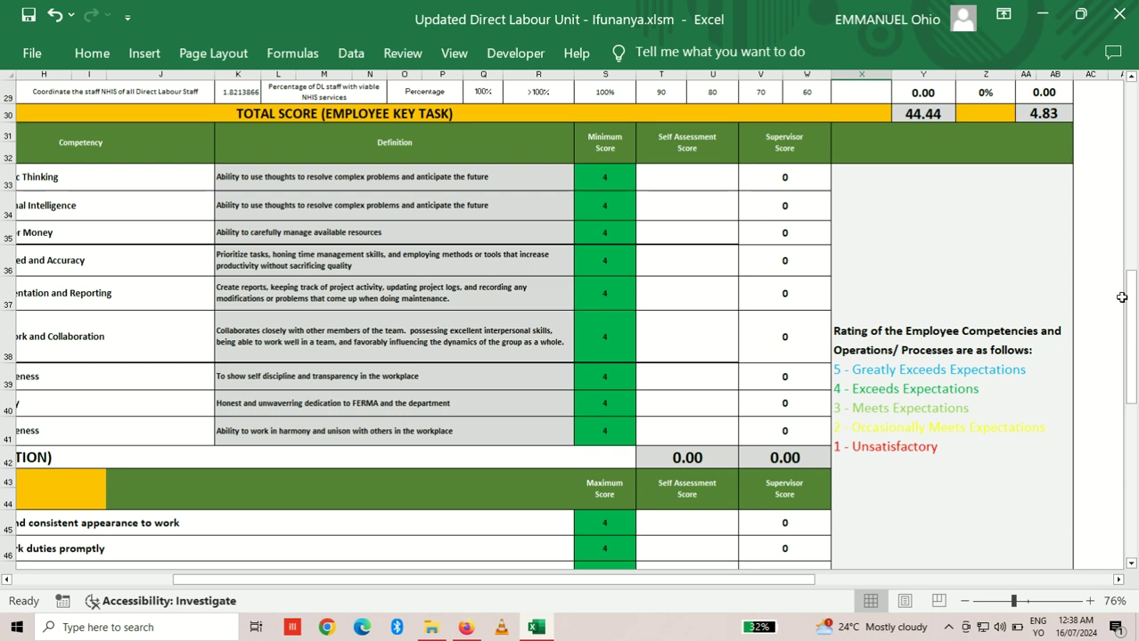
# Step: Scroll back to column C and select Strategic Thinking's Self Assessment Score cell T33
pyautogui.moveTo(1131, 301)
pyautogui.mouseDown()
pyautogui.moveTo(1127, 270)
pyautogui.moveTo(1127, 304)
pyautogui.mouseUp()
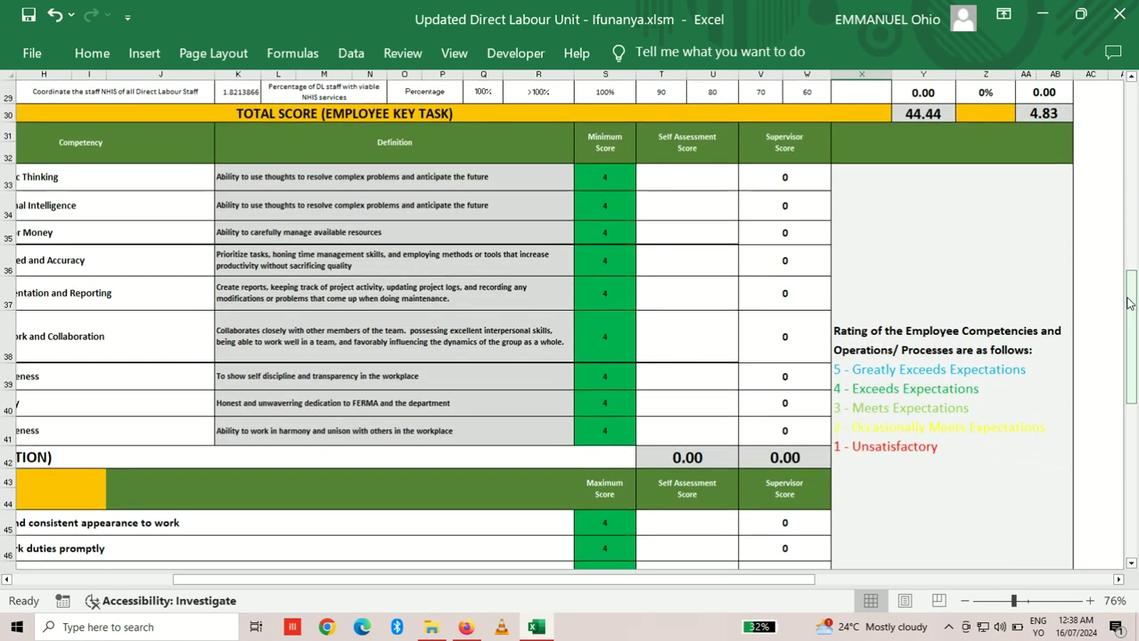
pyautogui.moveTo(1128, 303); pyautogui.dragTo(1128, 304)
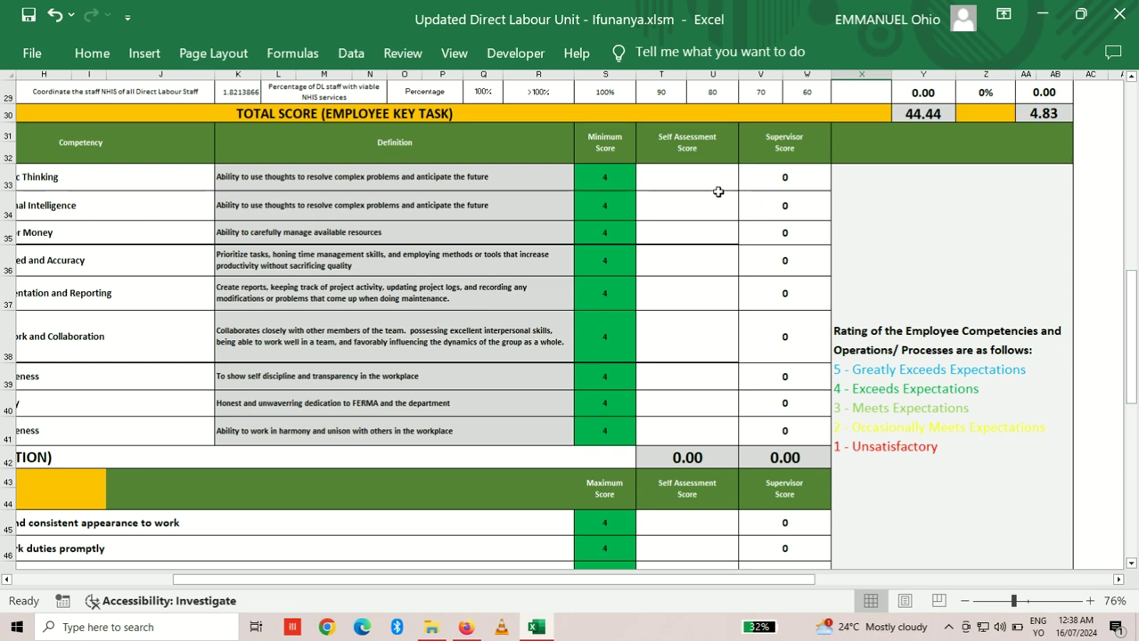
pyautogui.moveTo(744, 583); pyautogui.dragTo(583, 584)
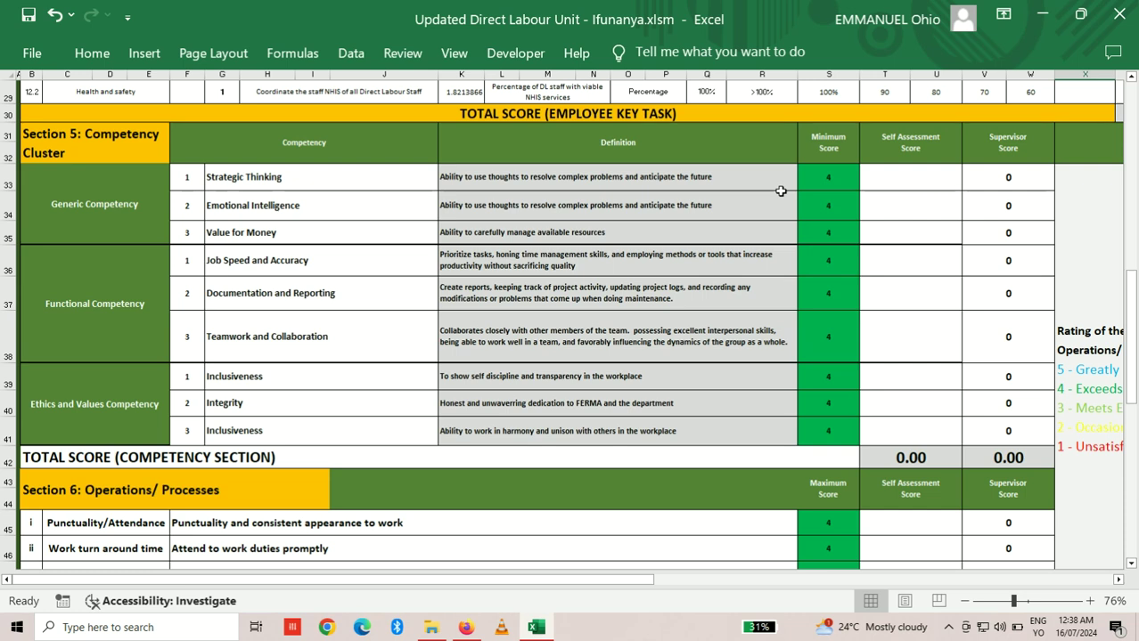
pyautogui.click(900, 177)
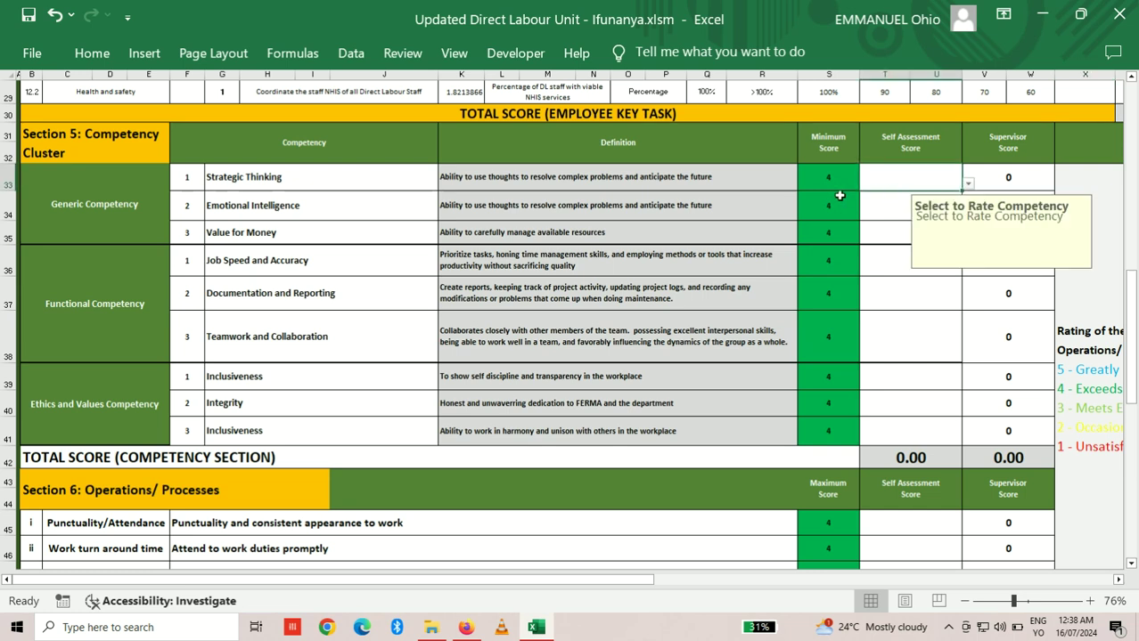
# Step: Self-rate Strategic Thinking 4 and Emotional Intelligence 5 from their rating dropdowns
pyautogui.click(969, 185)
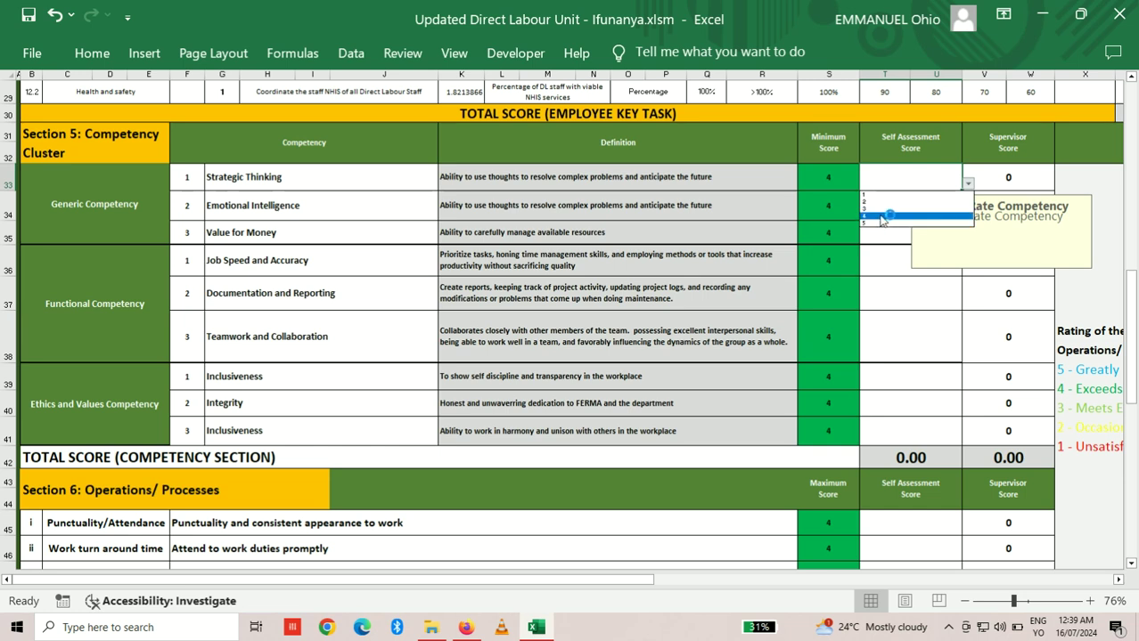
pyautogui.click(880, 216)
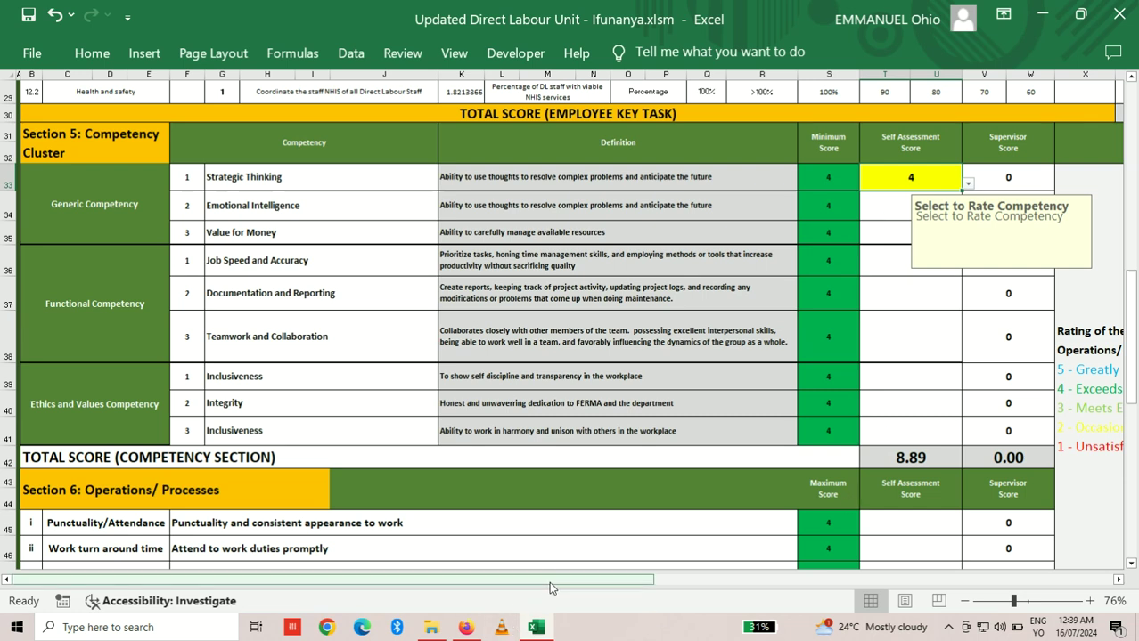
pyautogui.moveTo(551, 584); pyautogui.dragTo(713, 585)
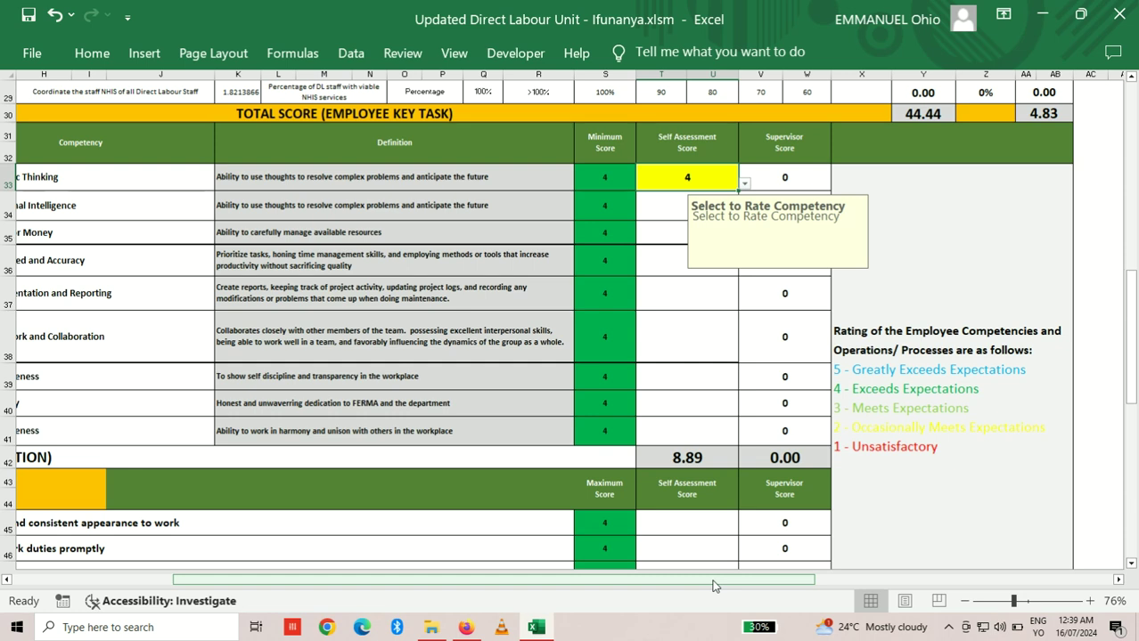
pyautogui.click(670, 206)
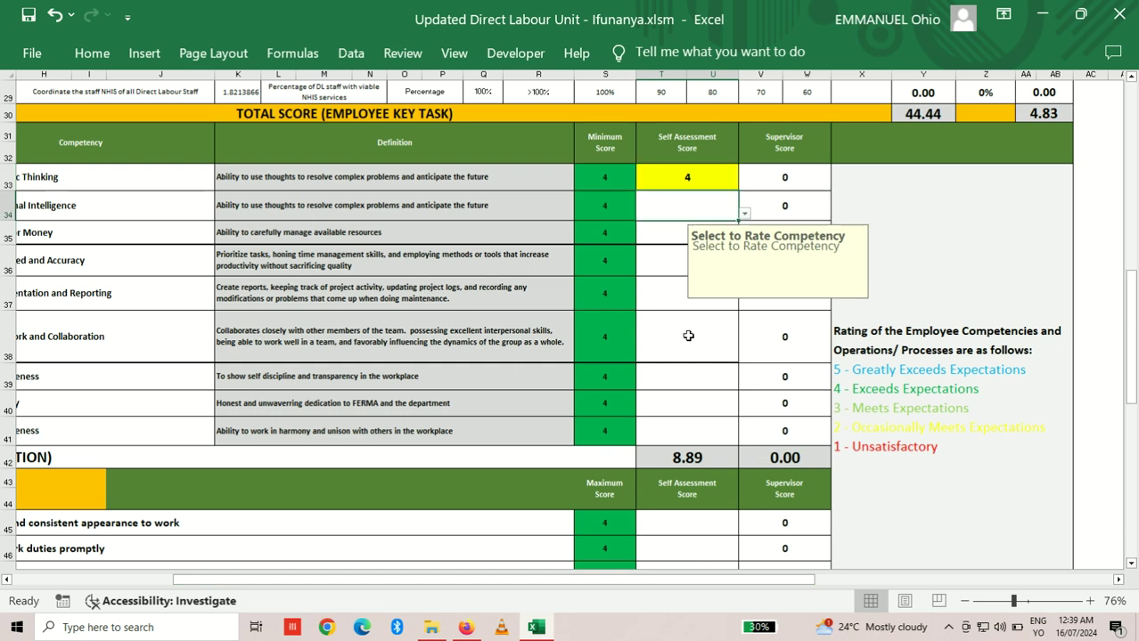
pyautogui.click(744, 214)
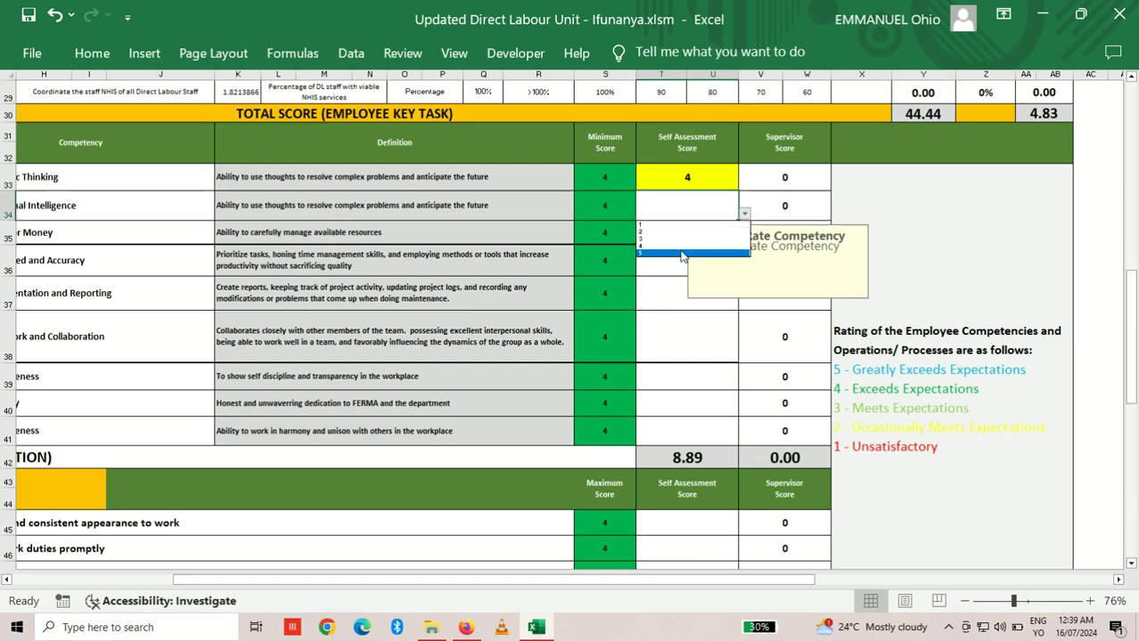
pyautogui.click(682, 253)
pyautogui.click(665, 234)
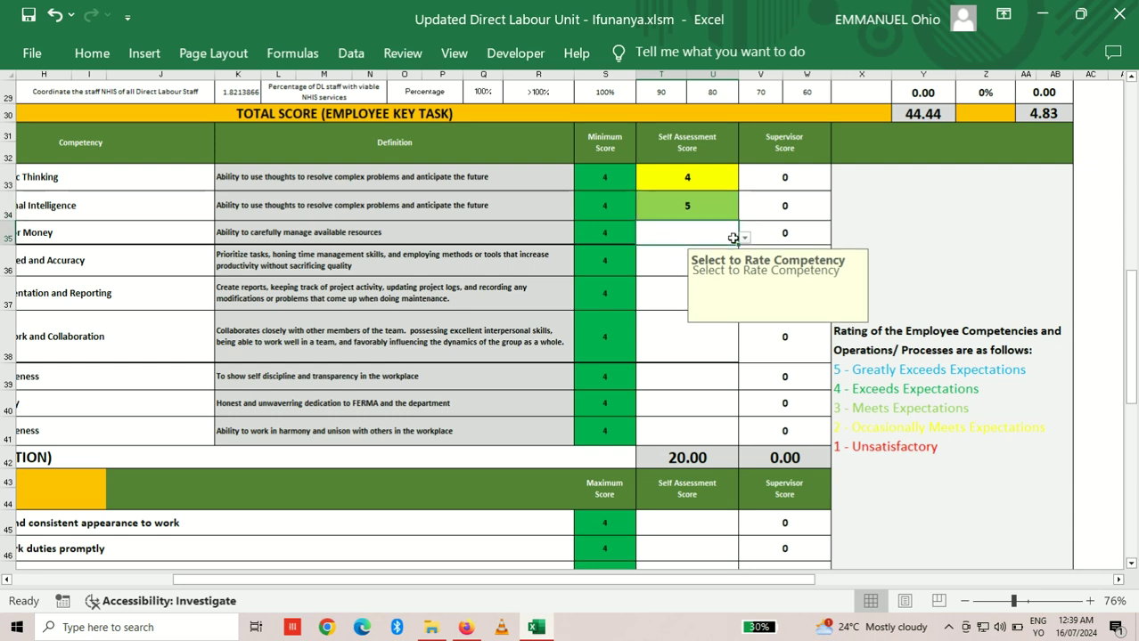
# Step: Self-rate the resource-management (Value for Money) competency 5 and the reporting competency 2
pyautogui.click(744, 238)
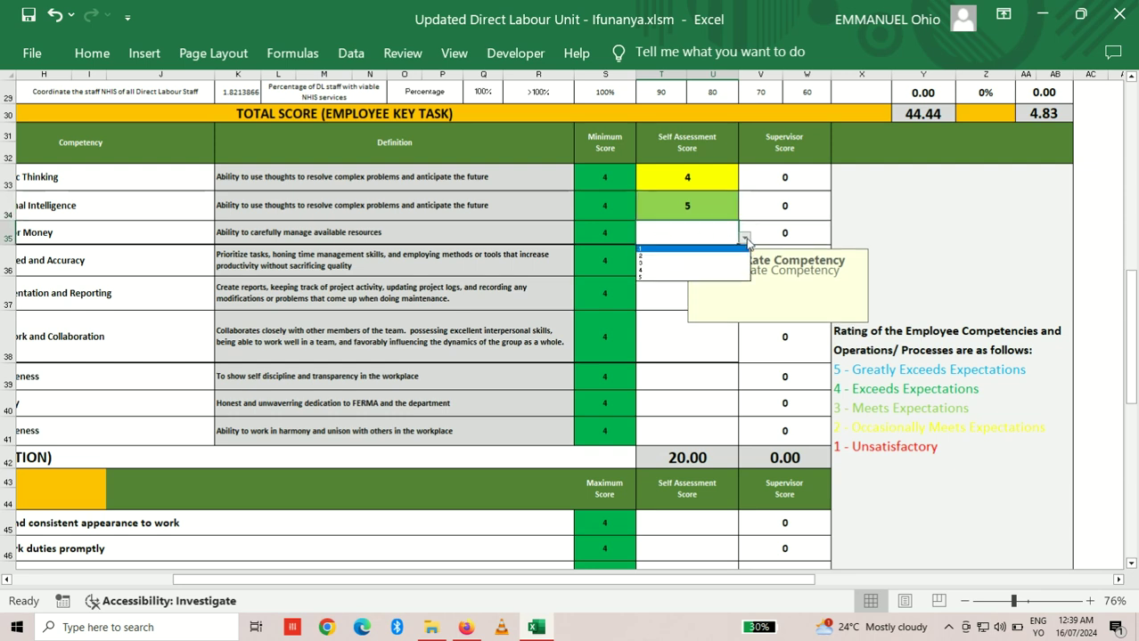
pyautogui.click(693, 278)
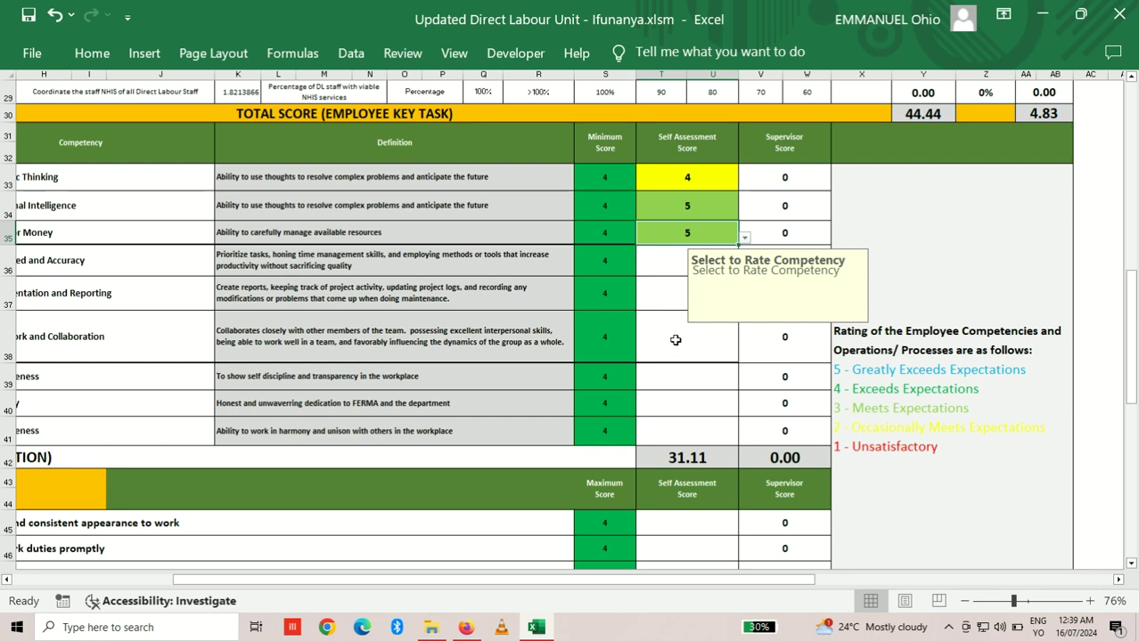
pyautogui.click(695, 339)
pyautogui.click(694, 292)
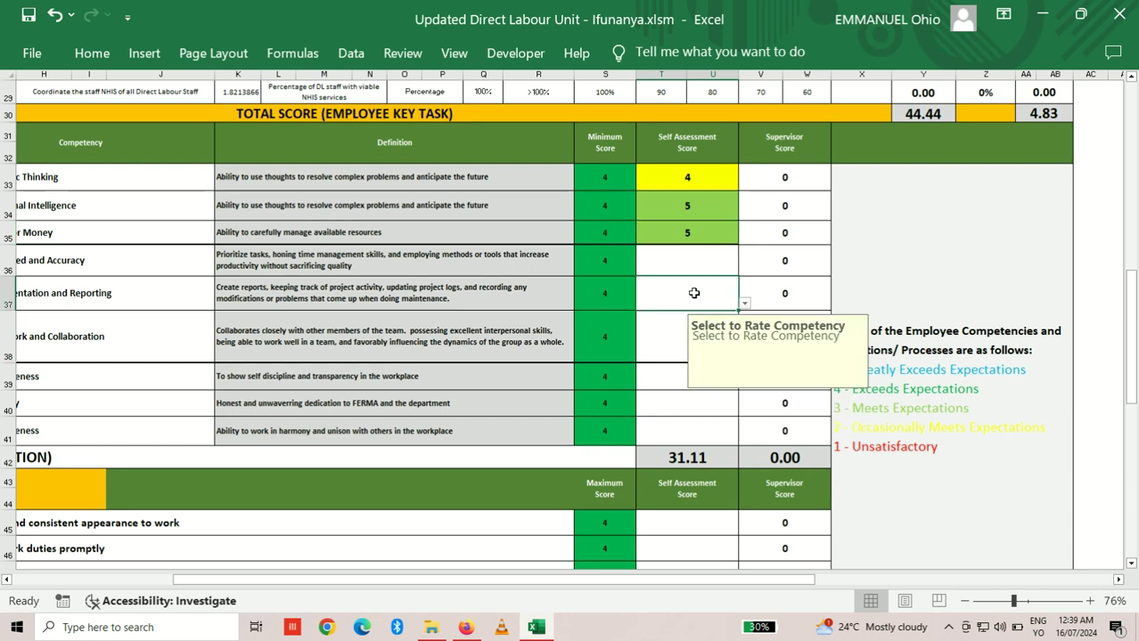
pyautogui.click(743, 304)
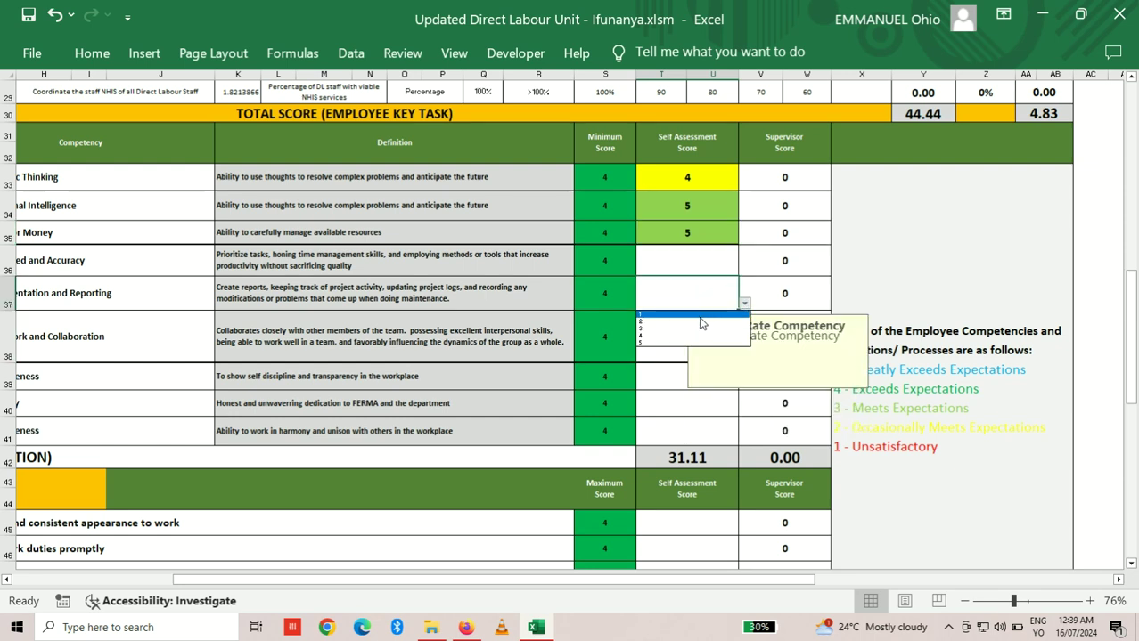
pyautogui.click(701, 319)
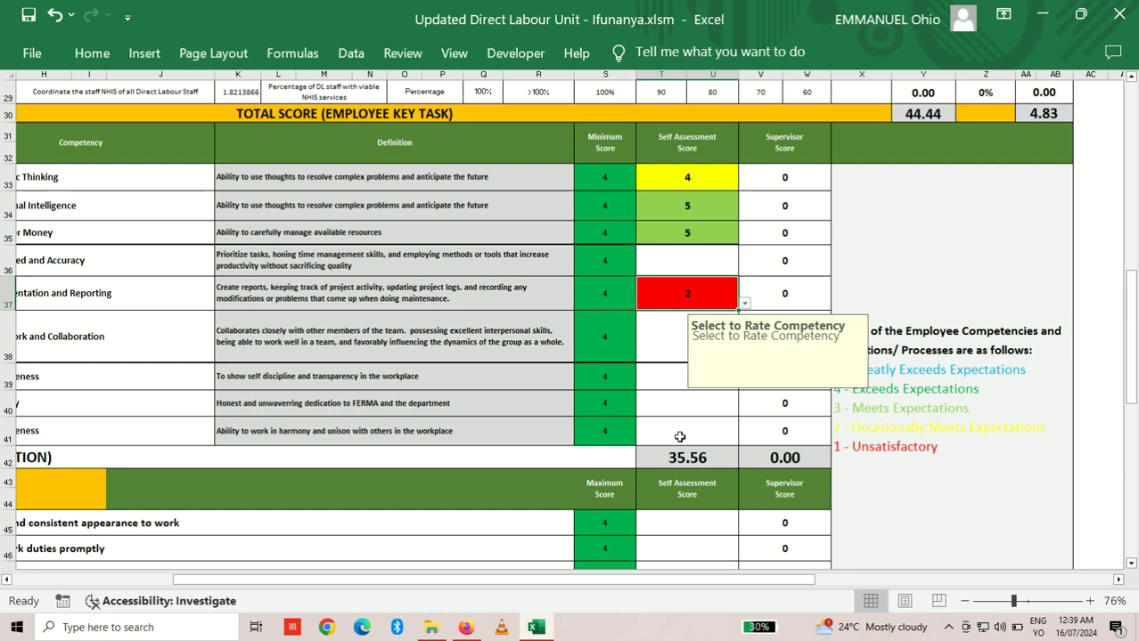
pyautogui.moveTo(1133, 300)
pyautogui.mouseDown()
pyautogui.moveTo(1134, 328)
pyautogui.moveTo(1134, 310)
pyautogui.mouseUp()
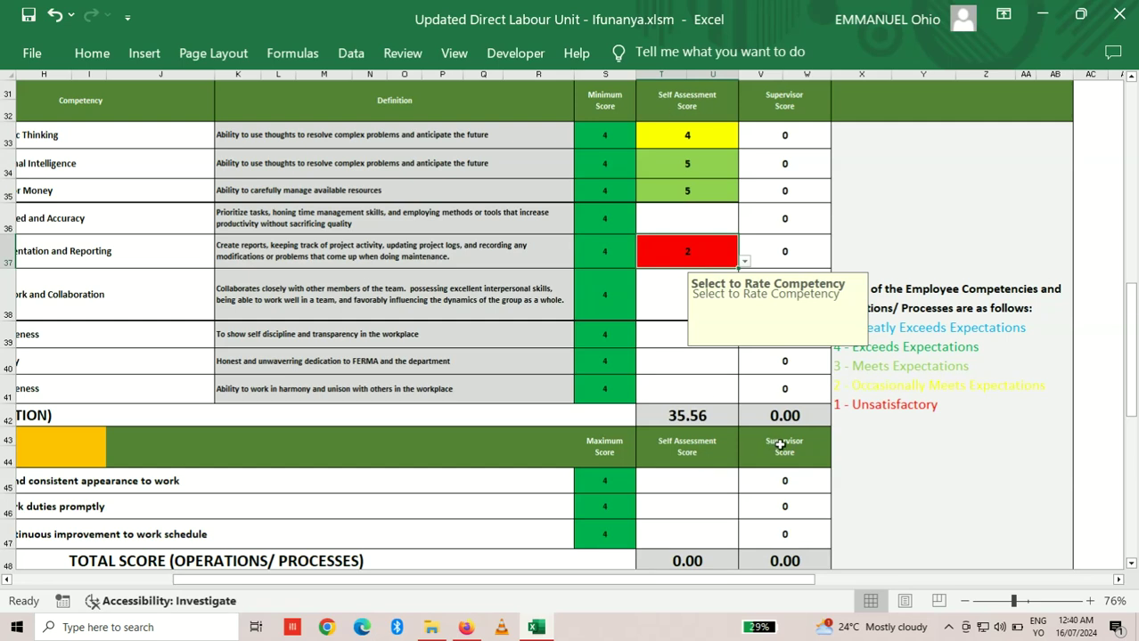
# Step: Rate the appearance item 4, the duties item 3 and the work-schedule improvement item 3
pyautogui.moveTo(1134, 370); pyautogui.dragTo(1134, 399)
pyautogui.click(680, 389)
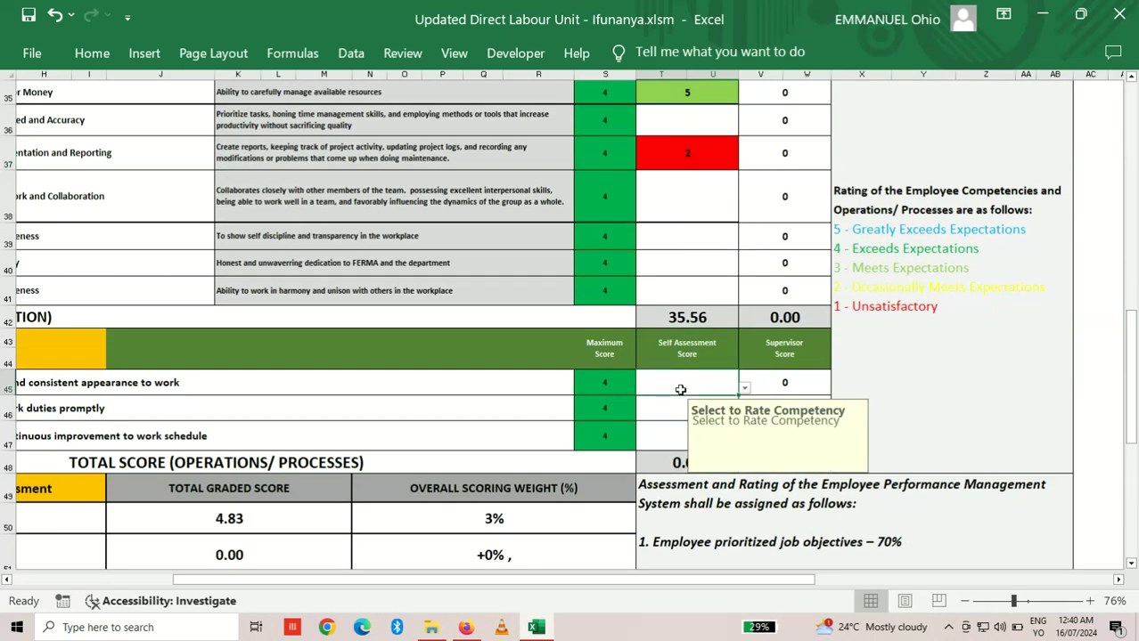
pyautogui.click(745, 389)
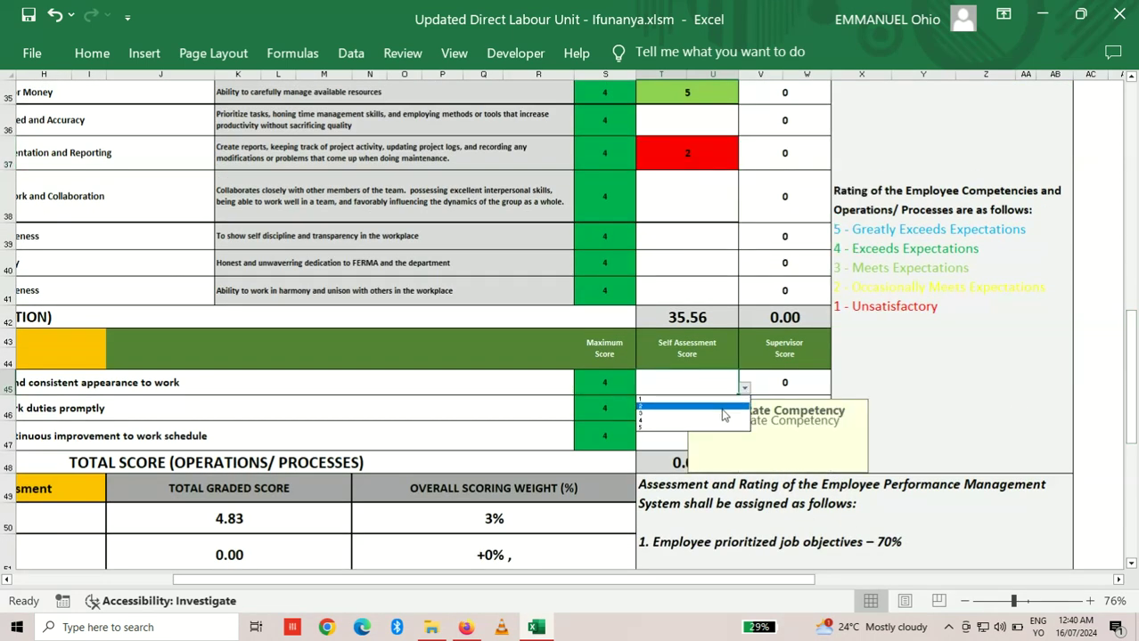
pyautogui.click(716, 422)
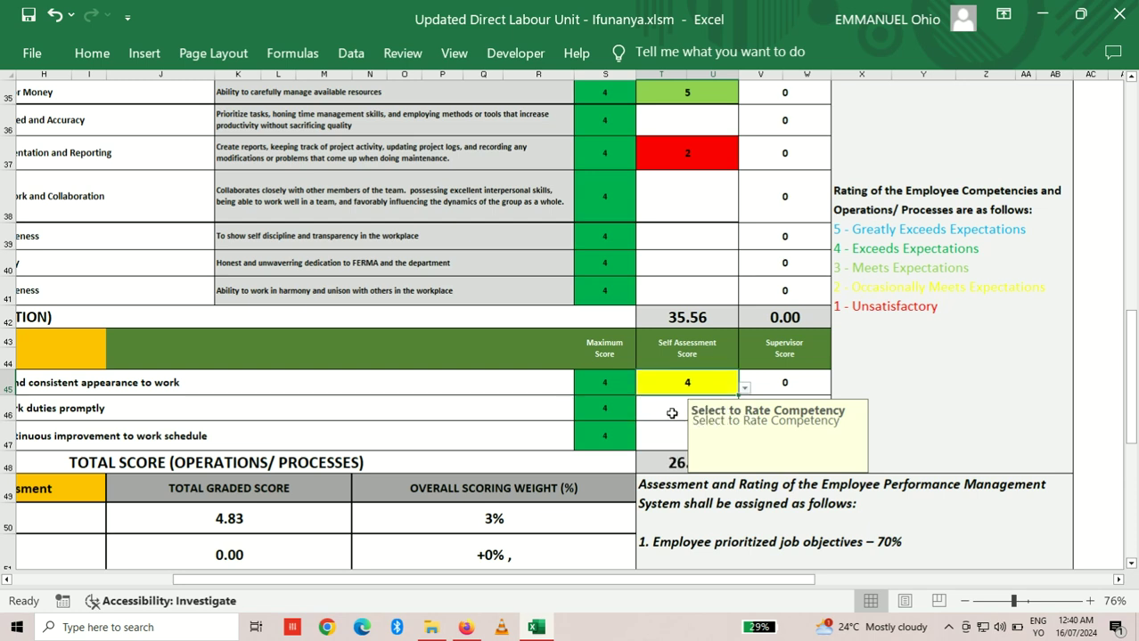
pyautogui.click(675, 411)
pyautogui.click(744, 414)
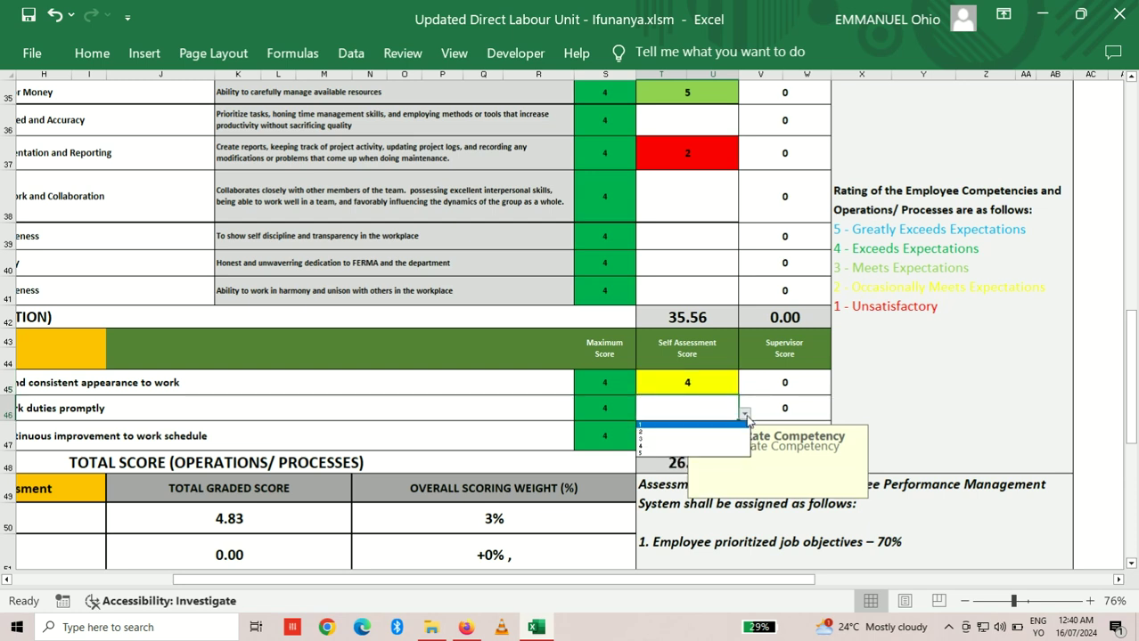
pyautogui.click(710, 439)
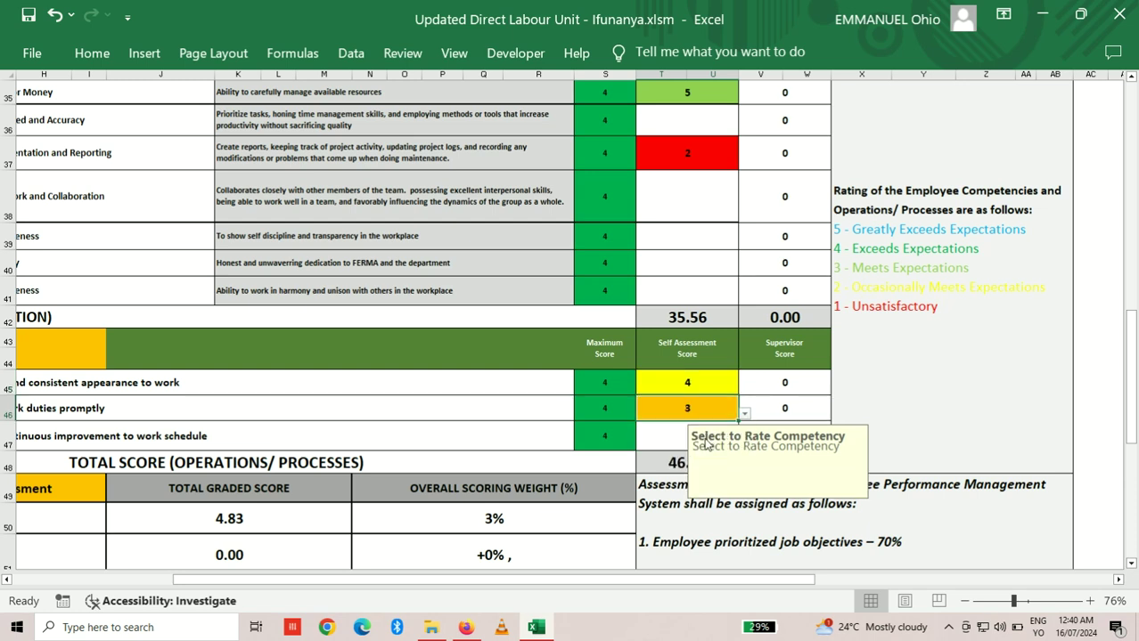
pyautogui.click(674, 436)
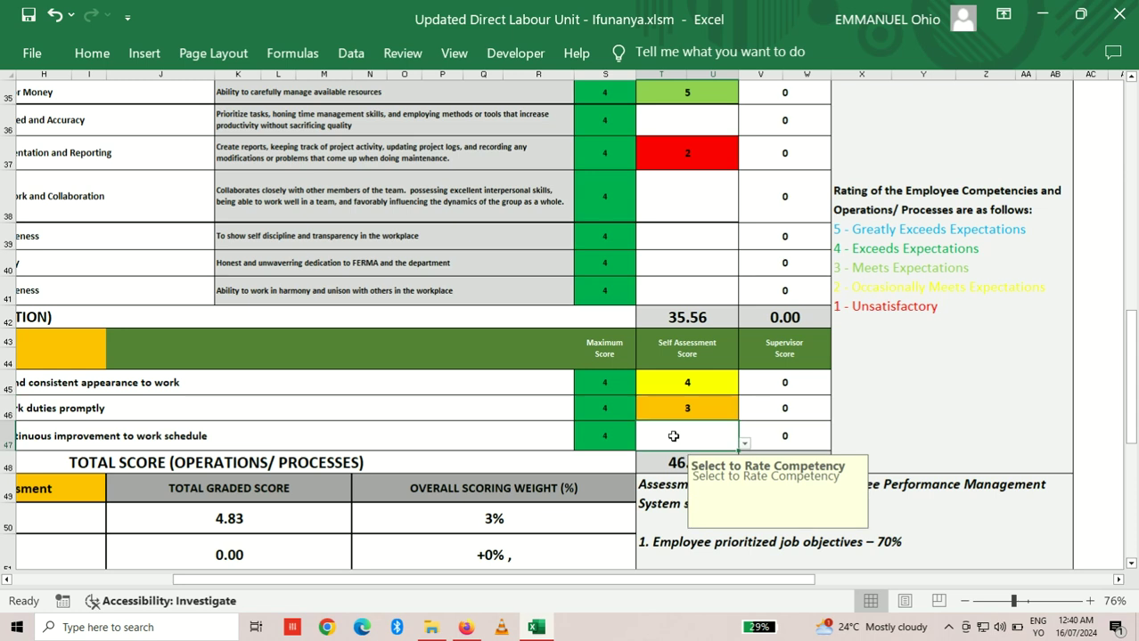
pyautogui.click(744, 443)
pyautogui.click(704, 470)
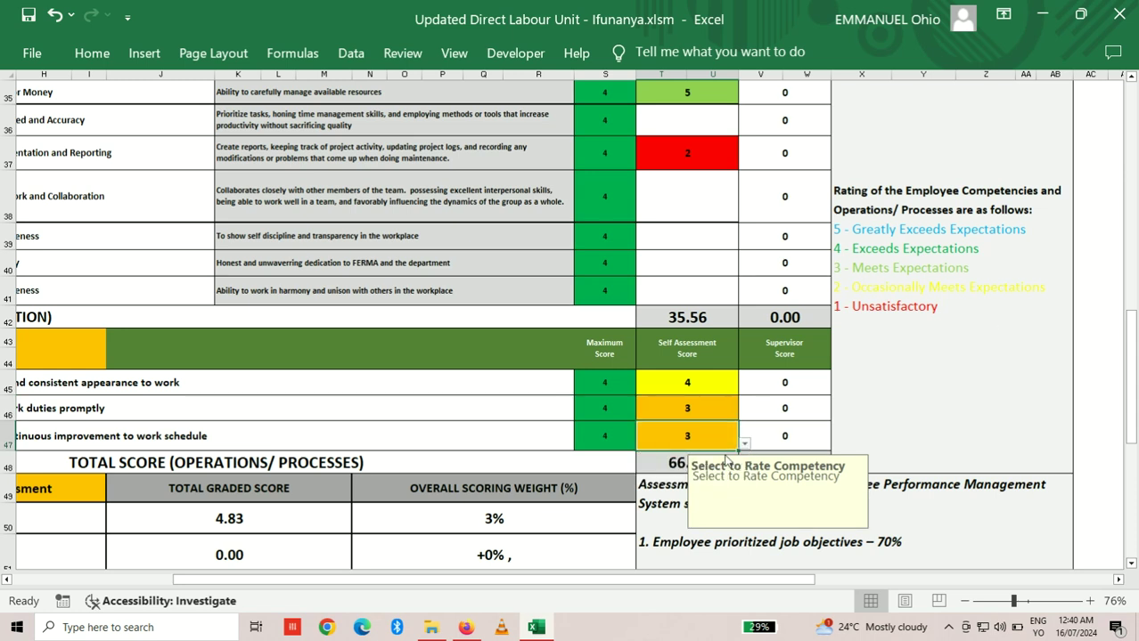
pyautogui.moveTo(1135, 320); pyautogui.dragTo(1135, 242)
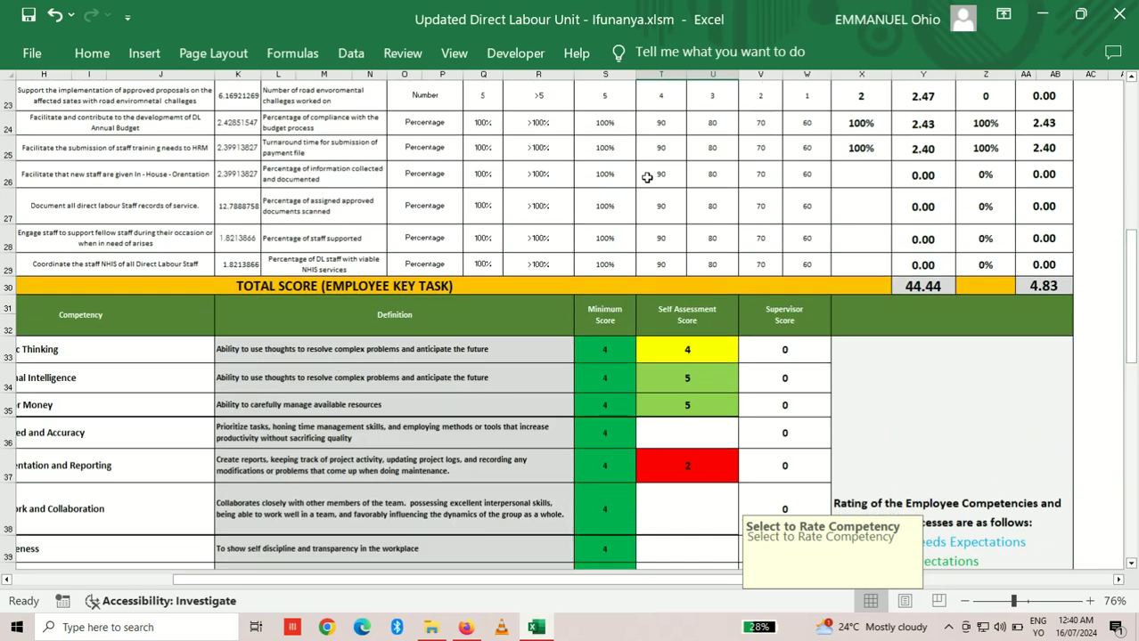
# Step: Scroll down to the Section 8 comments and signatures, then back left to column D
pyautogui.moveTo(1131, 300); pyautogui.dragTo(1135, 478)
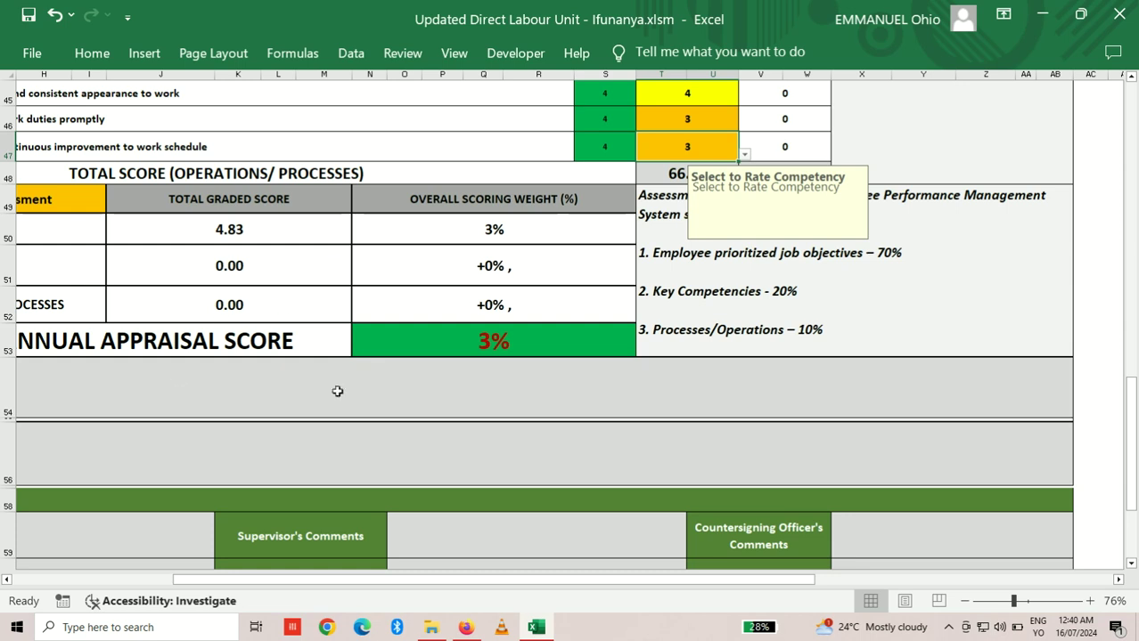
pyautogui.moveTo(1135, 383); pyautogui.dragTo(1135, 451)
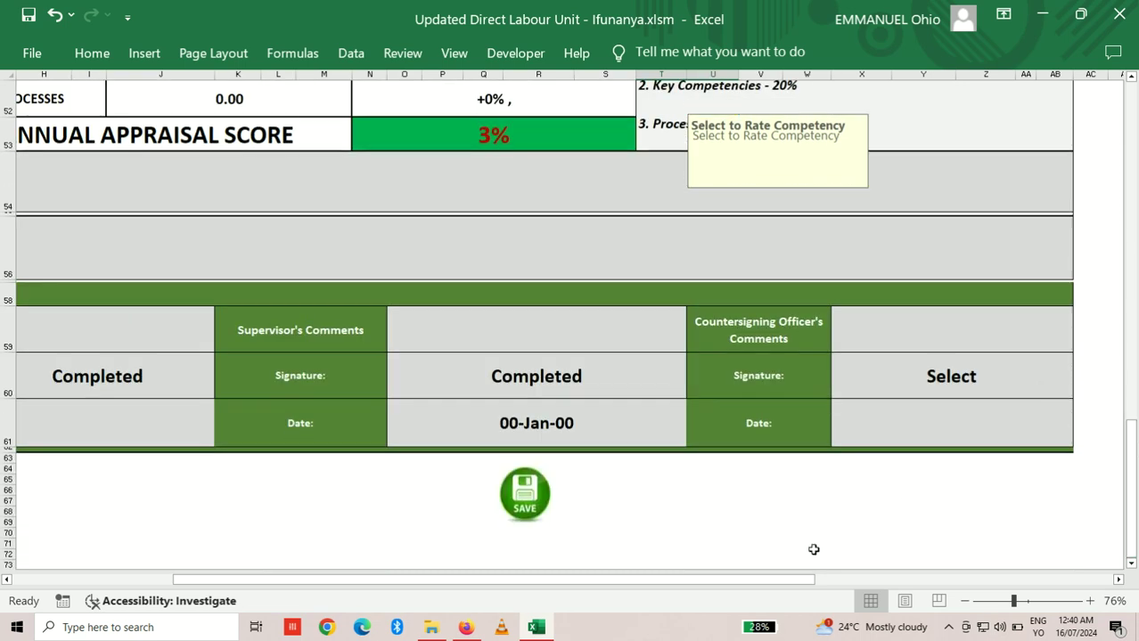
pyautogui.moveTo(775, 581); pyautogui.dragTo(585, 587)
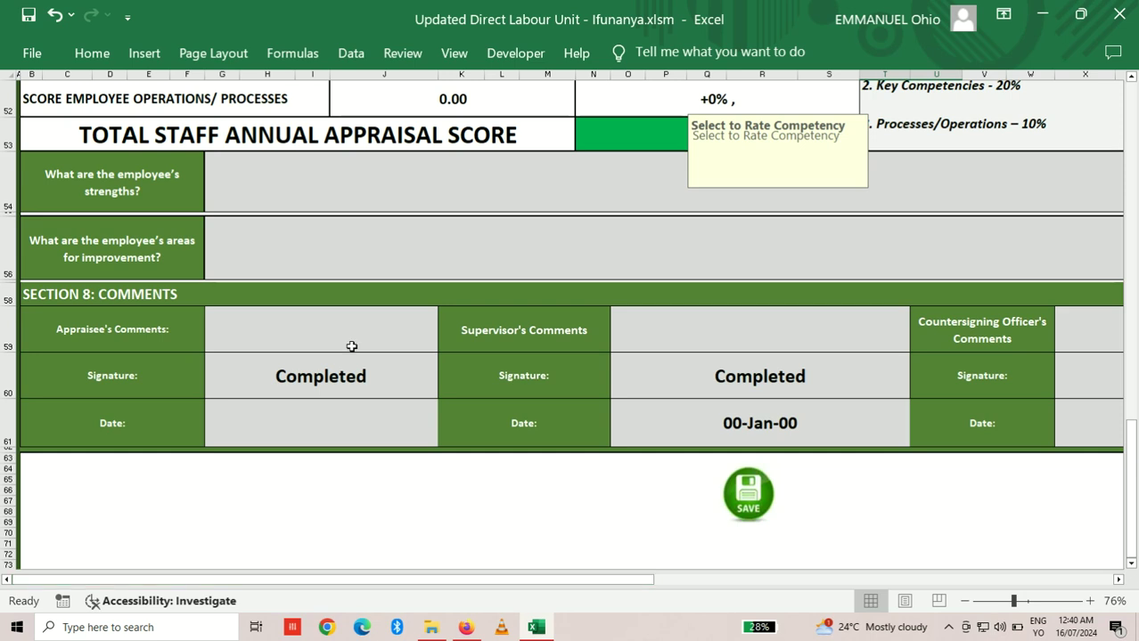
# Step: Enter 'I will need more training on Report Writing' as the Appraisee's Comments
pyautogui.click(304, 338)
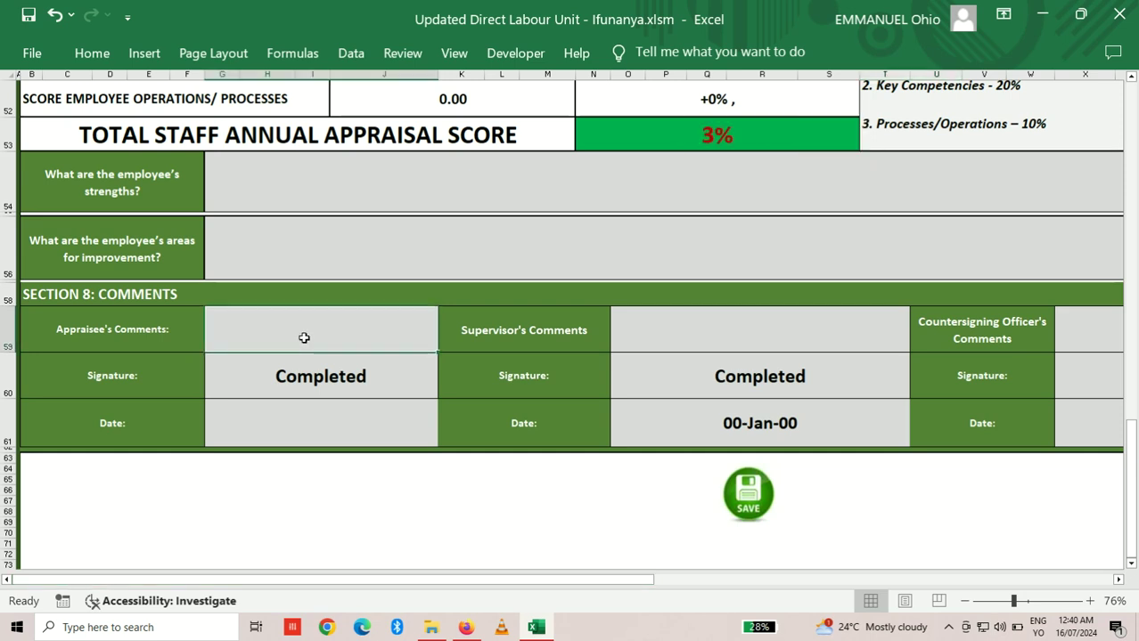
pyautogui.press('capslock')
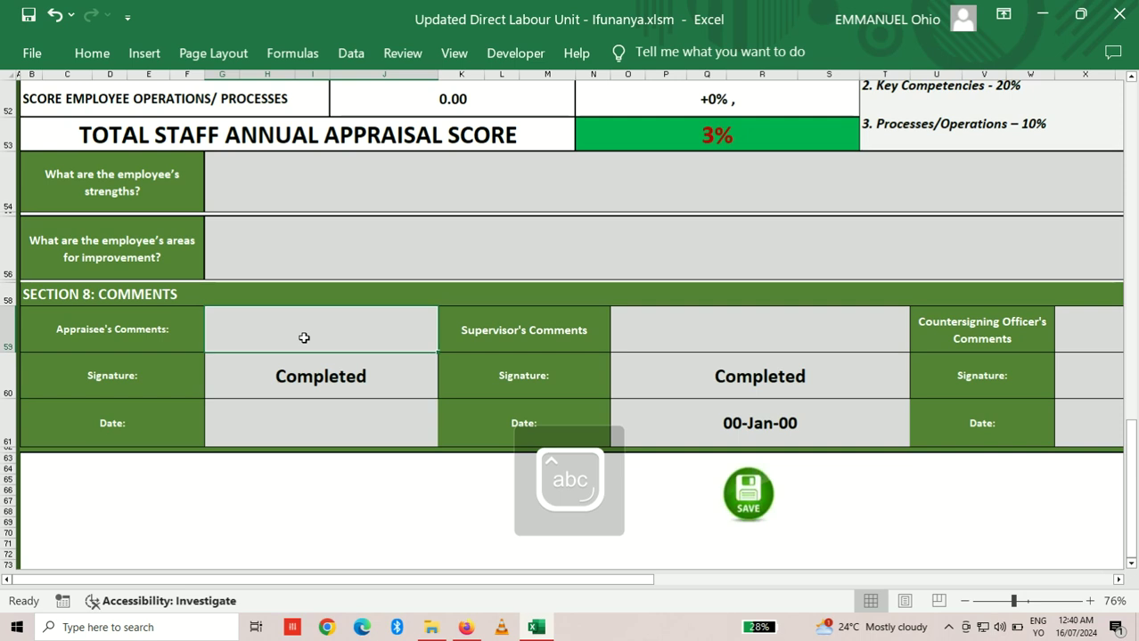
pyautogui.write('Theh')
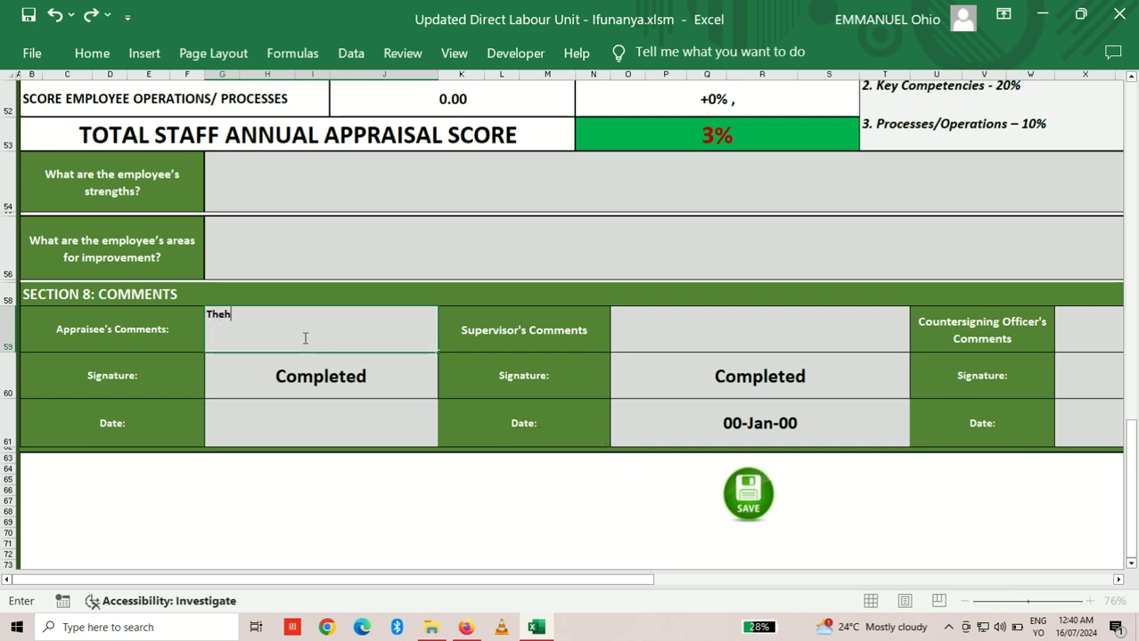
pyautogui.press('BackSpace')
pyautogui.press('BackSpace')
pyautogui.press('BackSpace')
pyautogui.press('BackSpace')
pyautogui.write('I will need ')
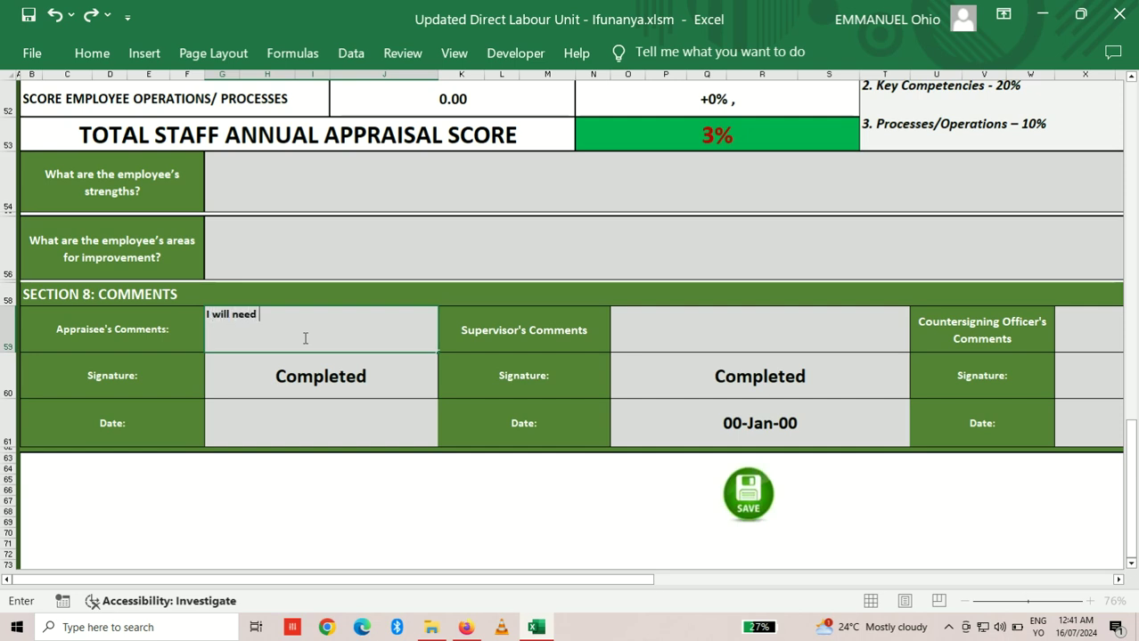
pyautogui.write('more training on Report Writing')
# Step: Commit the comment and confirm the appraisee's signature status as Completed
pyautogui.click(319, 374)
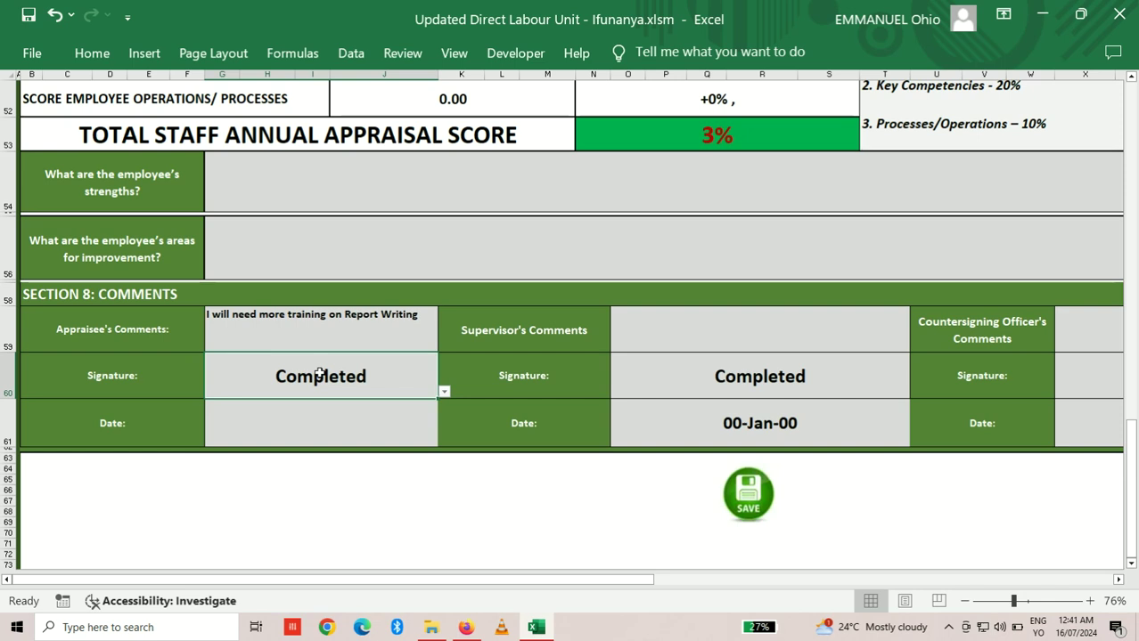
pyautogui.click(444, 392)
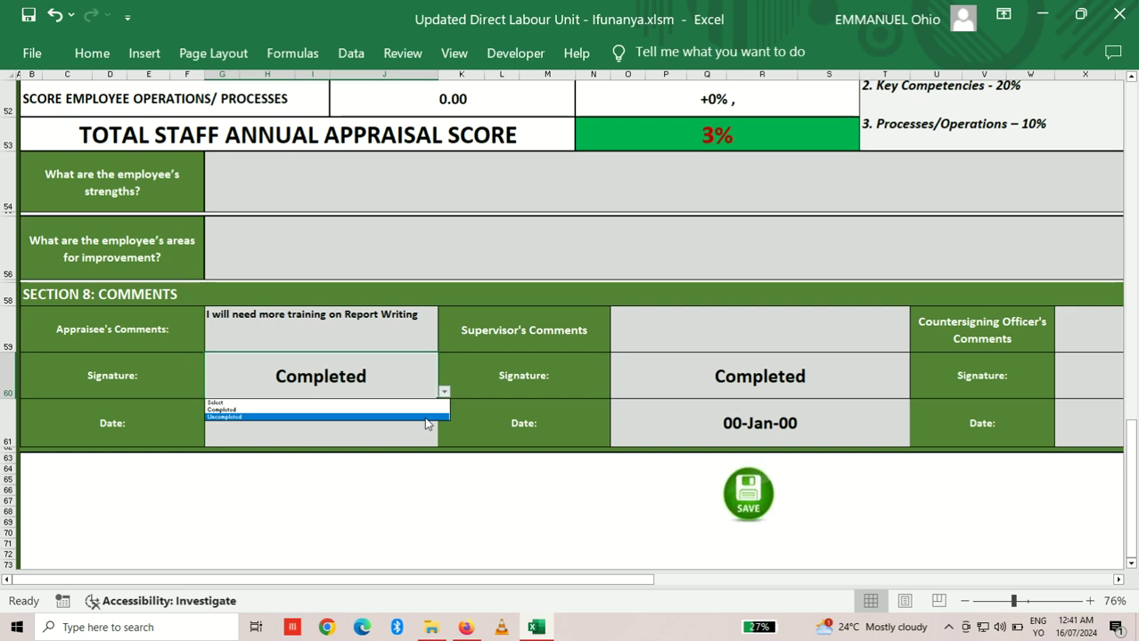
pyautogui.click(415, 409)
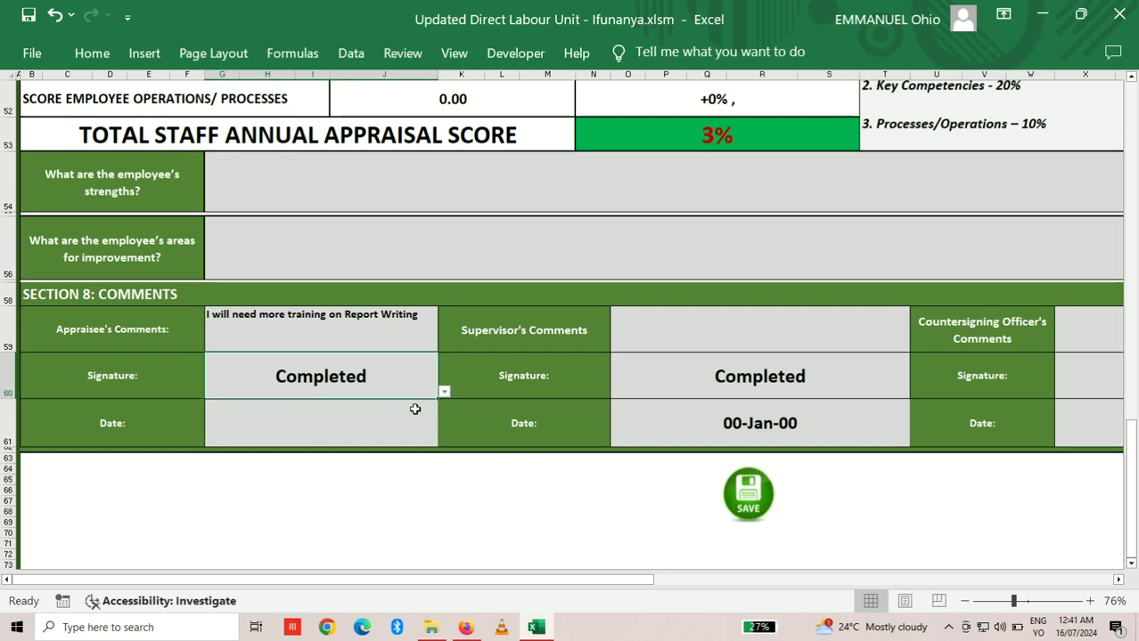
pyautogui.click(380, 412)
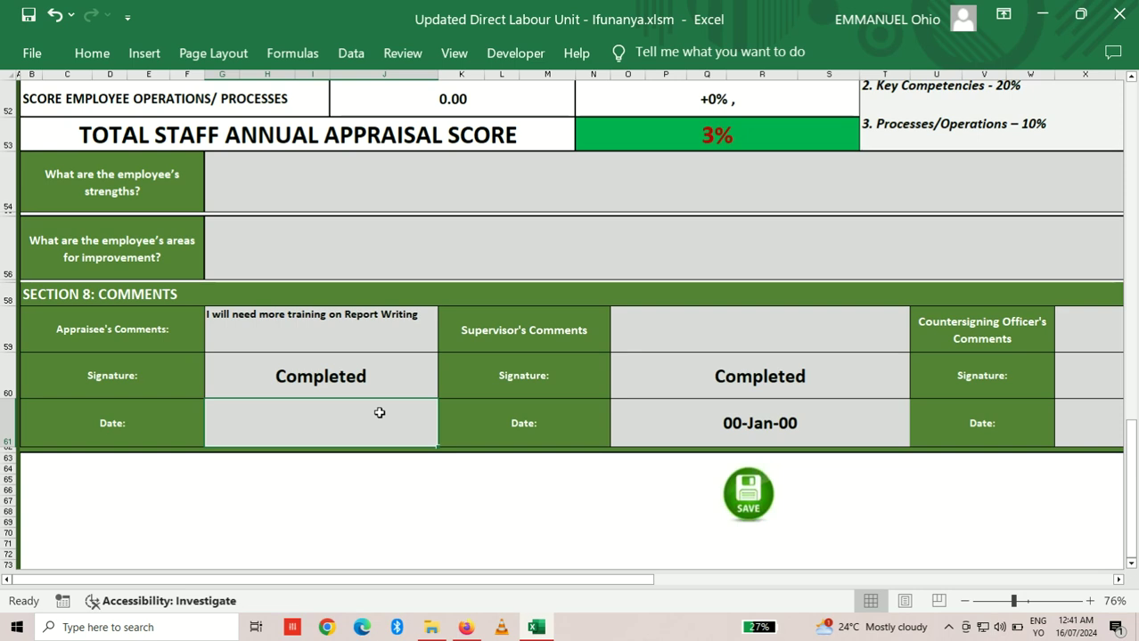
# Step: Enter 16th July 2024 as the appraisee's signature date
pyautogui.write('16th ')
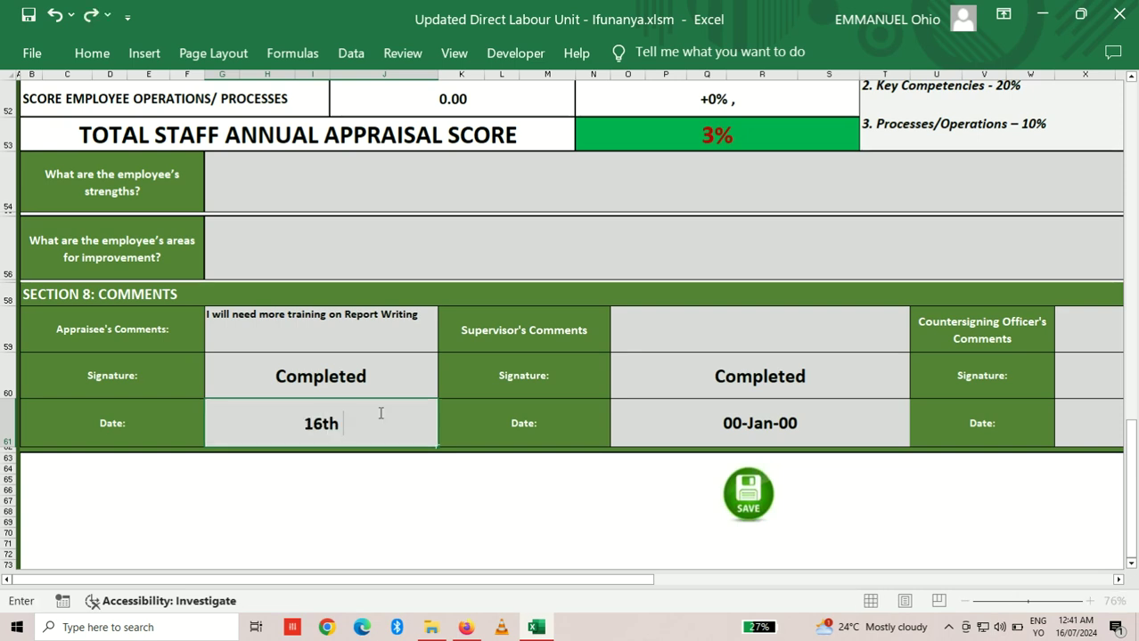
pyautogui.write('ju')
pyautogui.press('BackSpace')
pyautogui.press('Num_Lock')
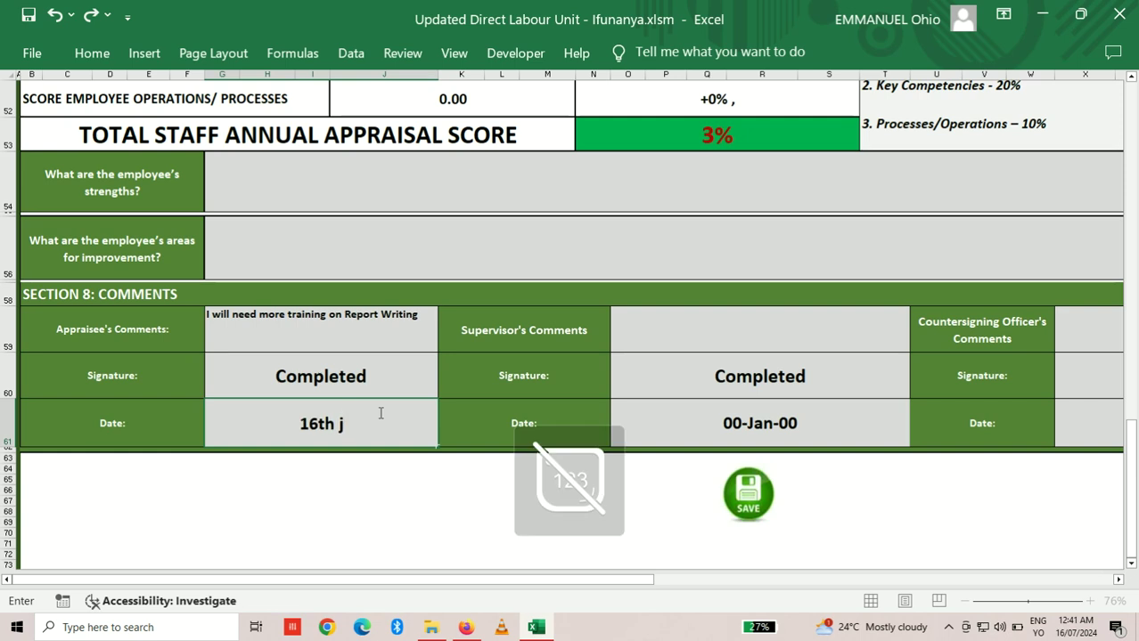
pyautogui.press('BackSpace')
pyautogui.write('Ju')
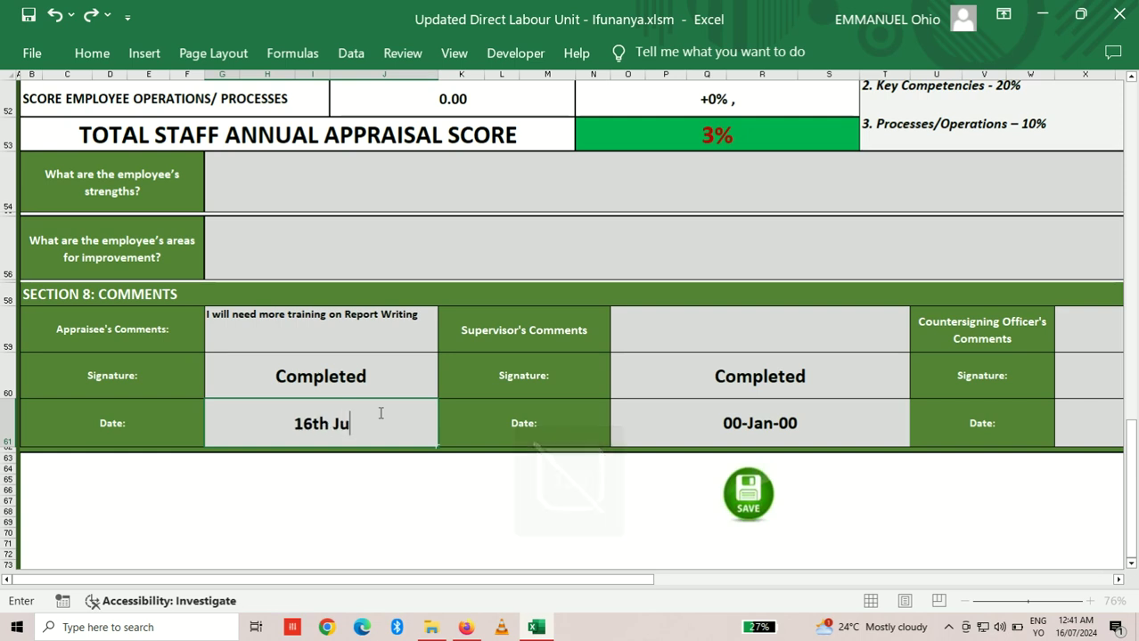
pyautogui.write('ly')
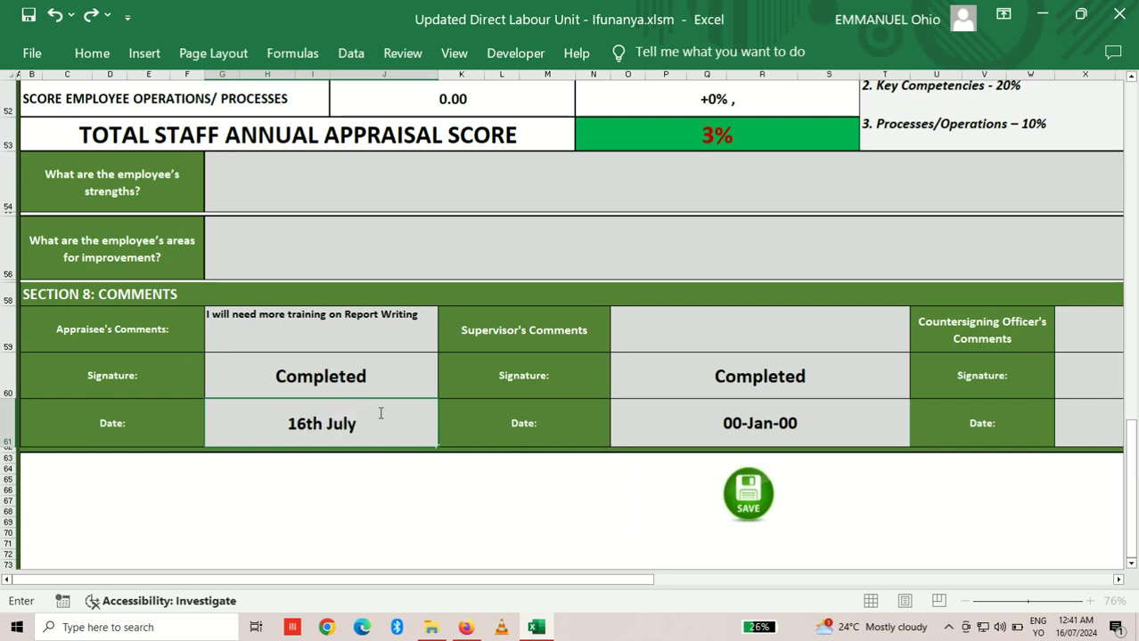
pyautogui.write(' 2024')
pyautogui.press('Up')
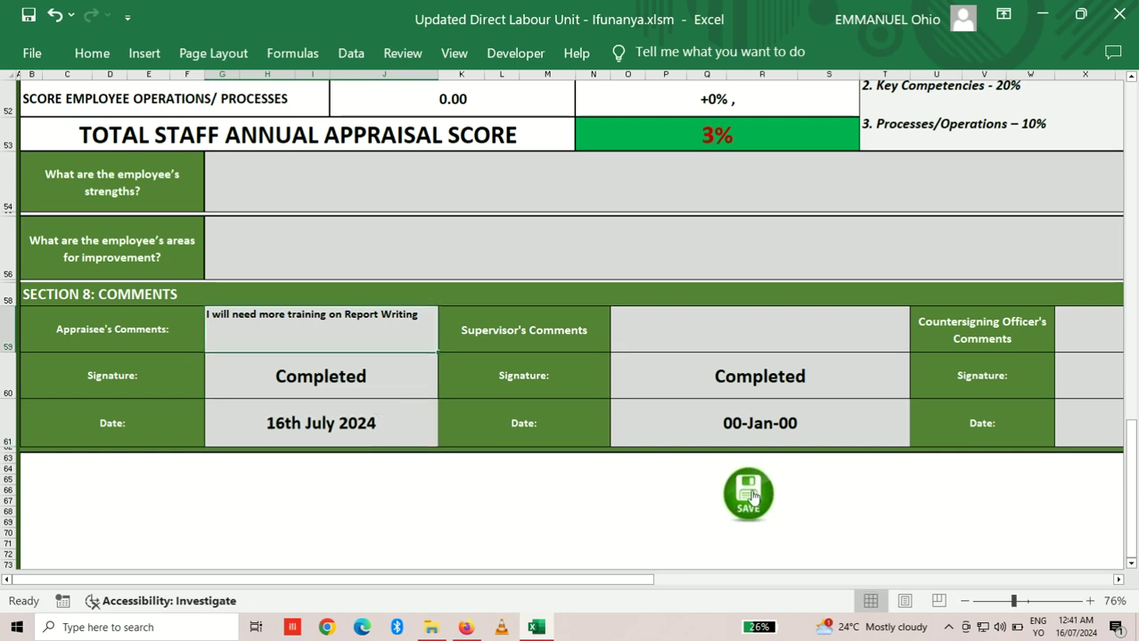
# Step: Save the appraisal with the SAVE button and scroll back to the top of the sheet
pyautogui.click(752, 496)
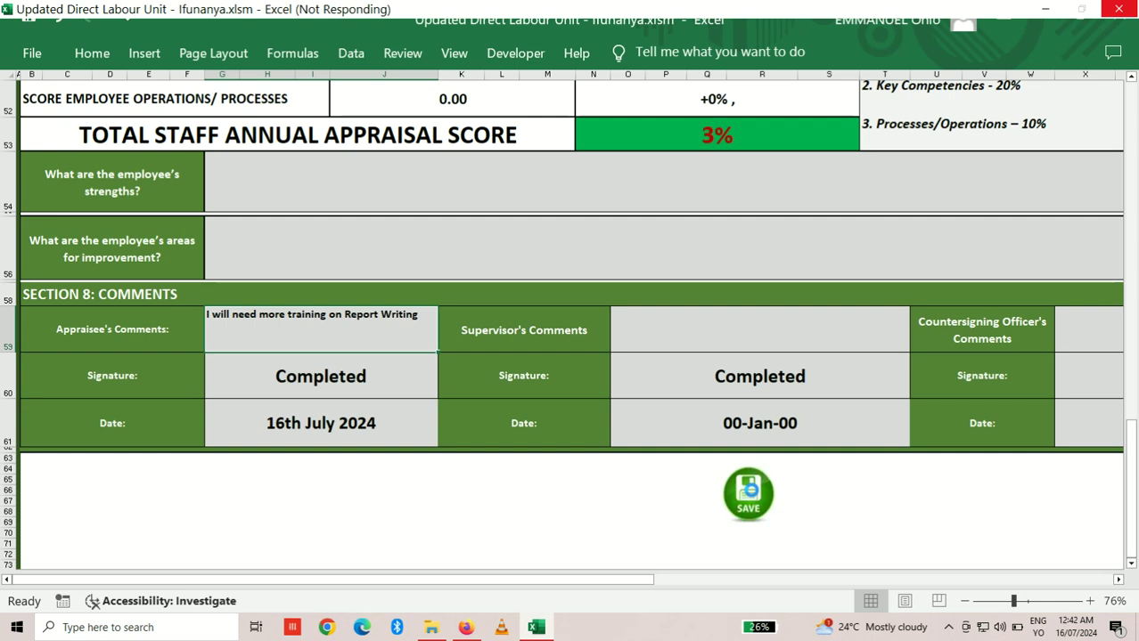
pyautogui.moveTo(1133, 433); pyautogui.dragTo(1132, 183)
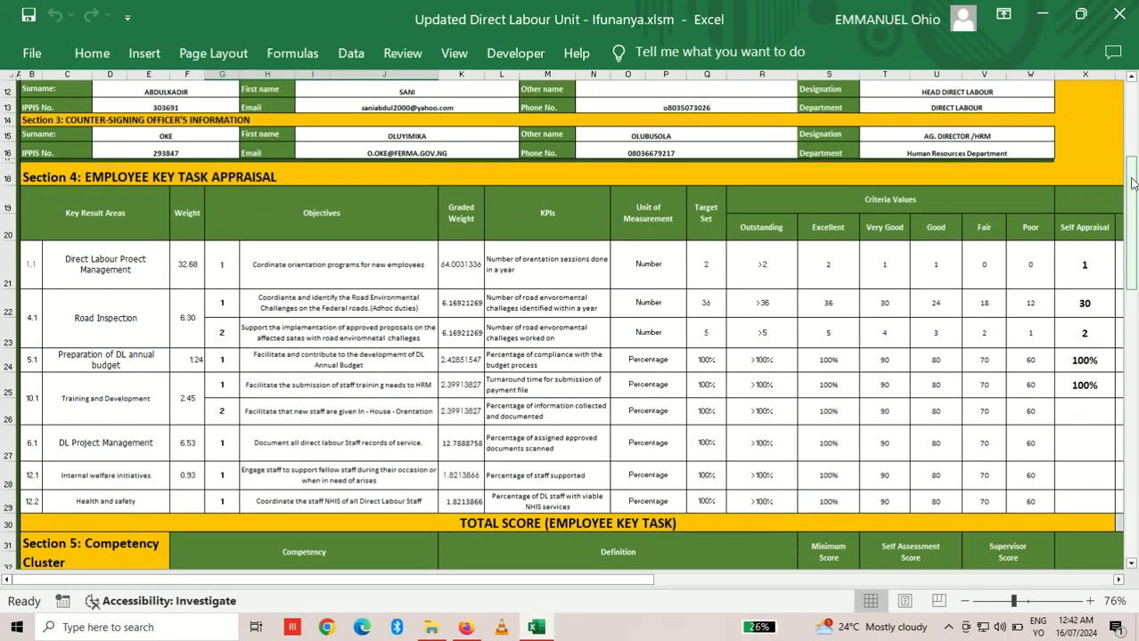
pyautogui.moveTo(1132, 182); pyautogui.dragTo(1104, 102)
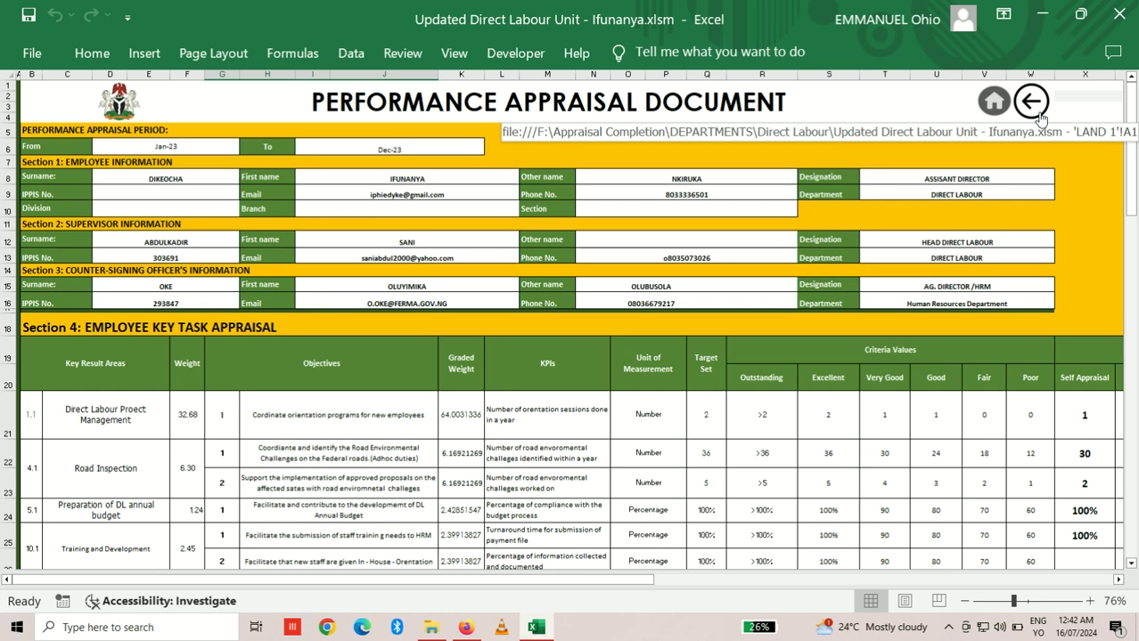
# Step: Leave the appraisal via the back arrow, enter the admin username and password, then close the login form
pyautogui.click(1038, 116)
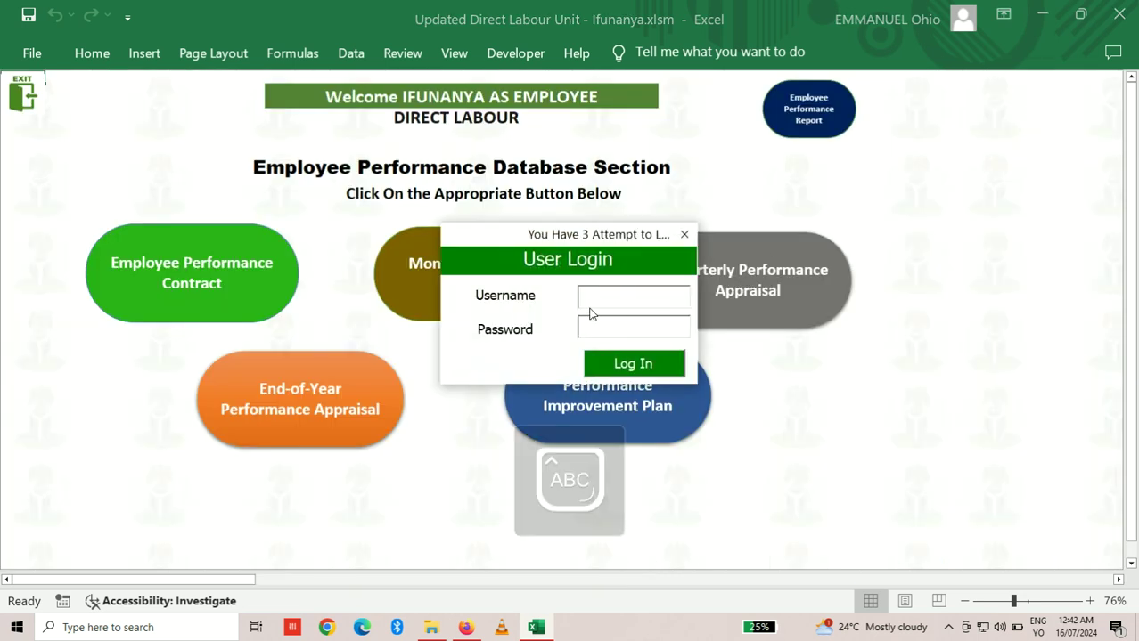
pyautogui.write('Admin')
pyautogui.press('Tab')
pyautogui.write('1234567890')
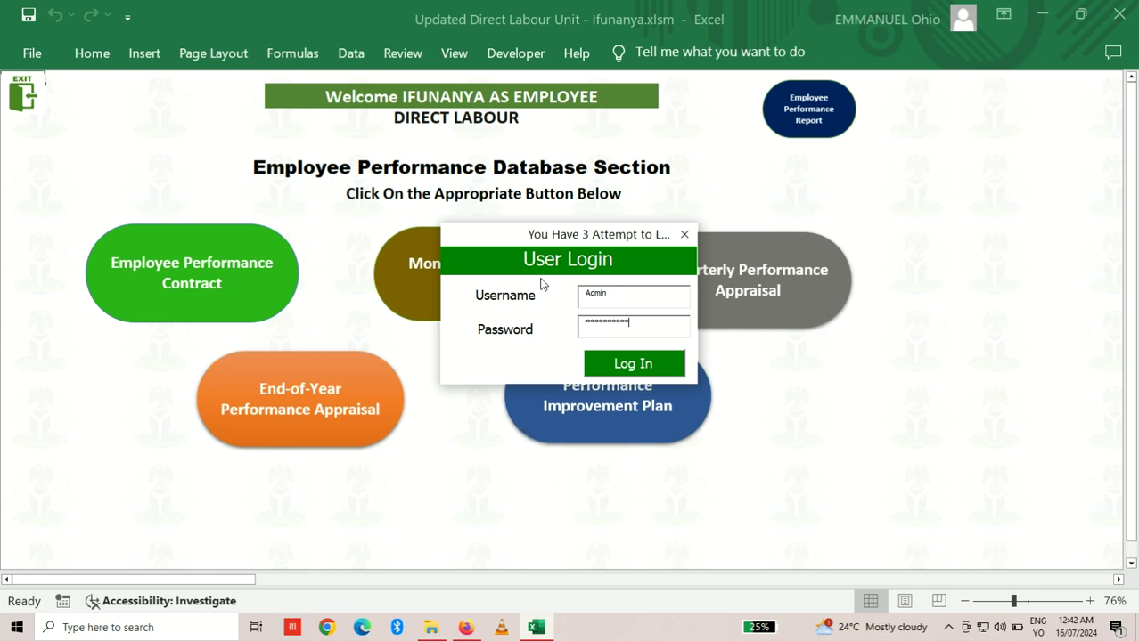
pyautogui.click(684, 234)
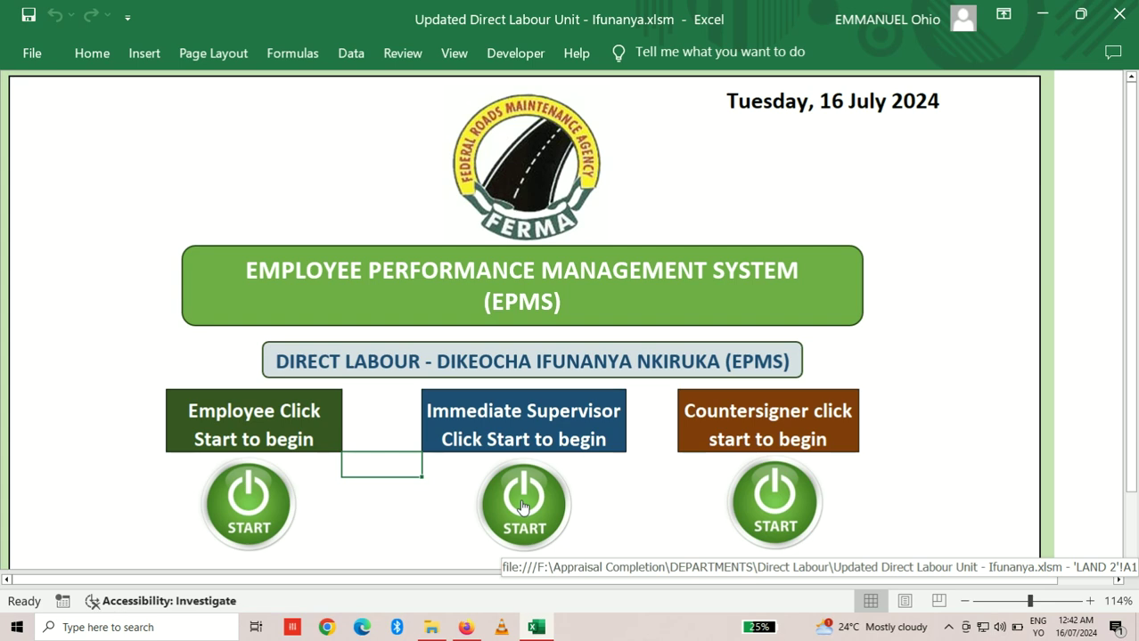
# Step: Start the Immediate Supervisor session and log in with the admin username and password
pyautogui.click(523, 504)
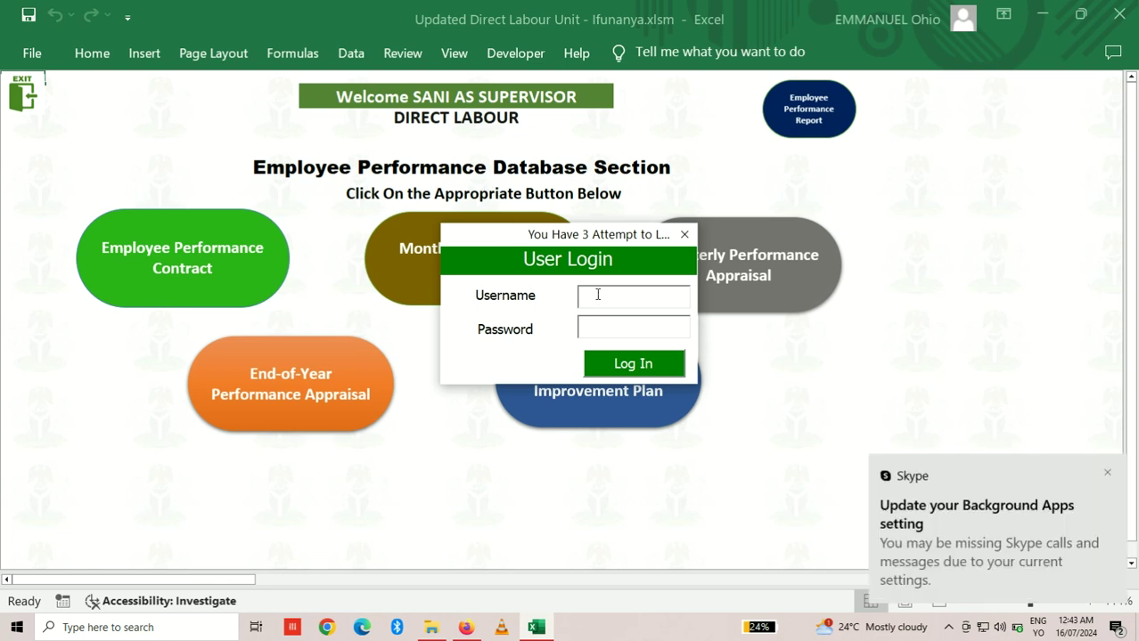
pyautogui.write('aDMI')
pyautogui.press('BackSpace')
pyautogui.press('BackSpace')
pyautogui.press('BackSpace')
pyautogui.press('BackSpace')
pyautogui.press('capslock')
pyautogui.write('A')
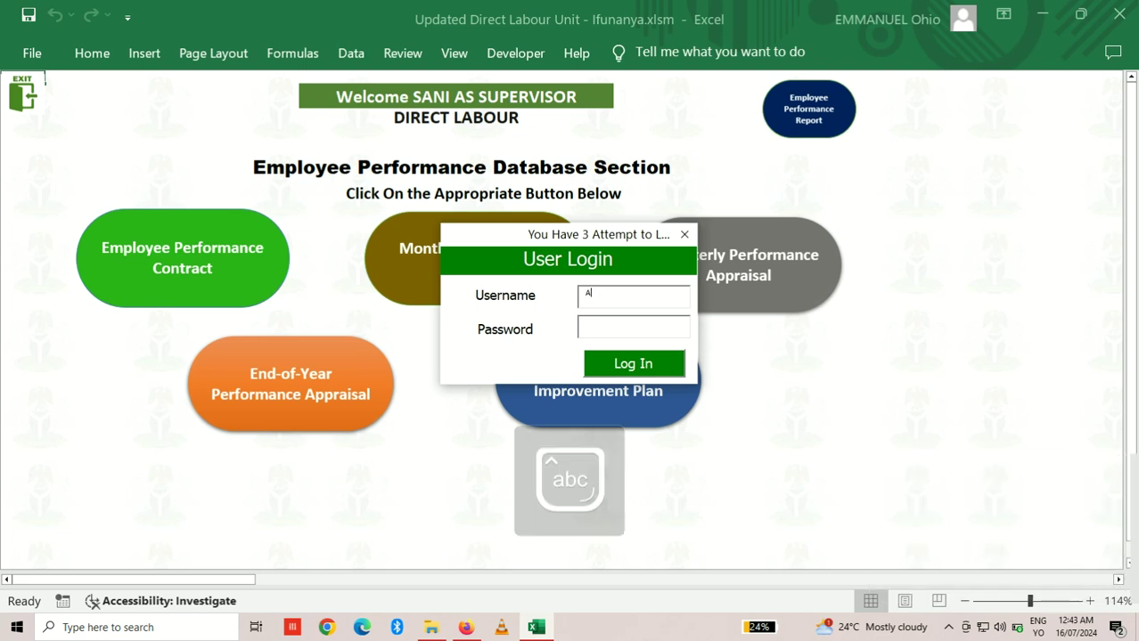
pyautogui.write('dmin')
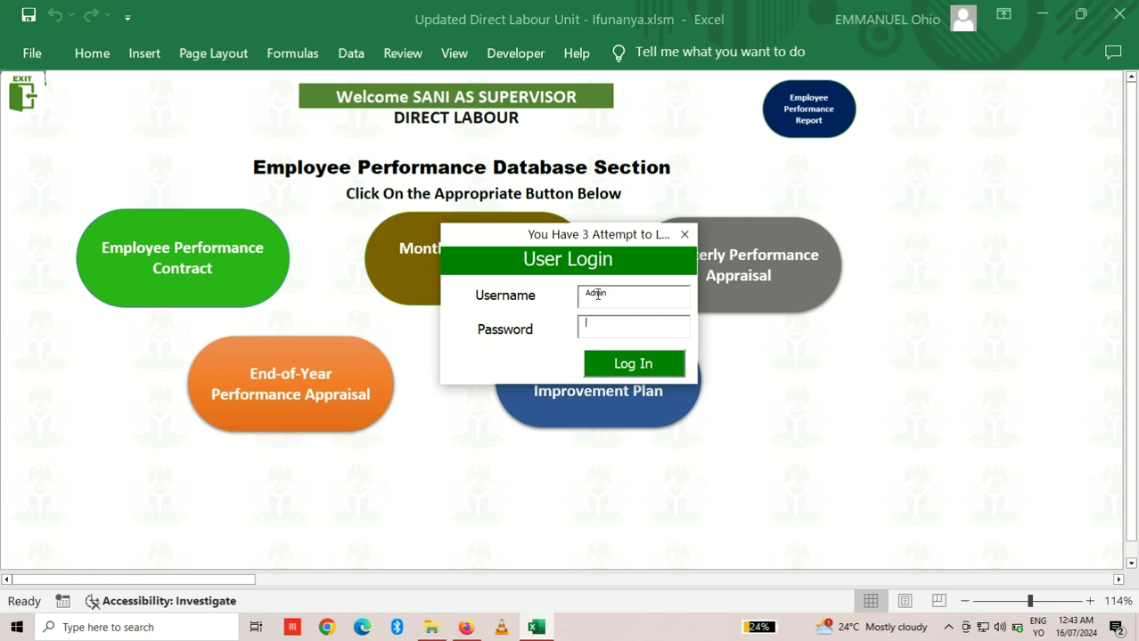
pyautogui.press('capslock')
pyautogui.write('ADMIN')
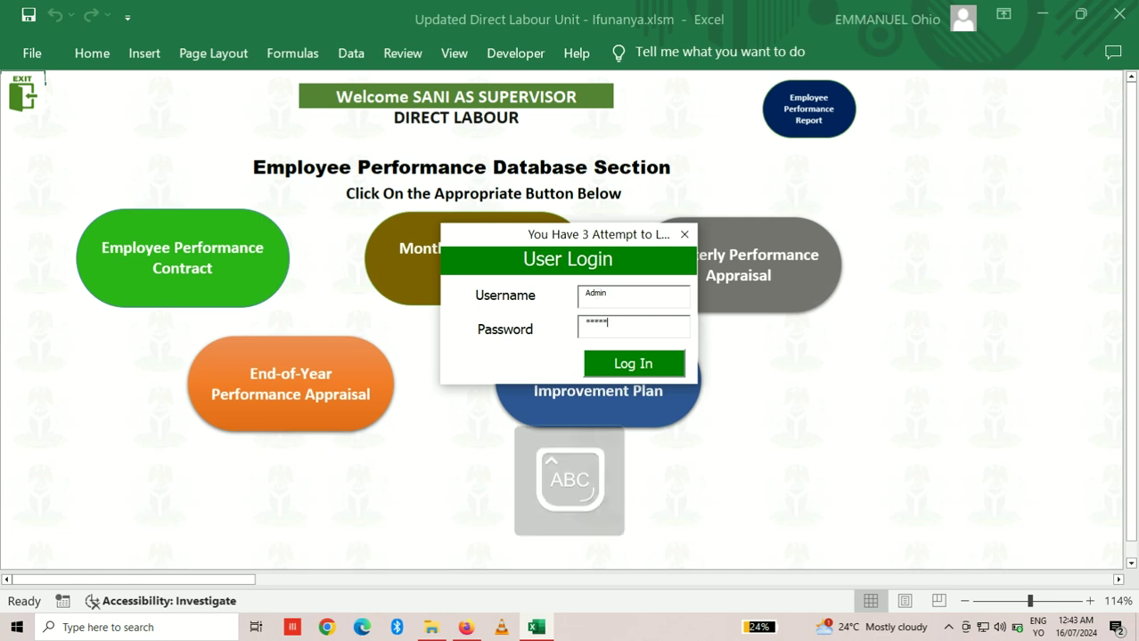
pyautogui.write('12345')
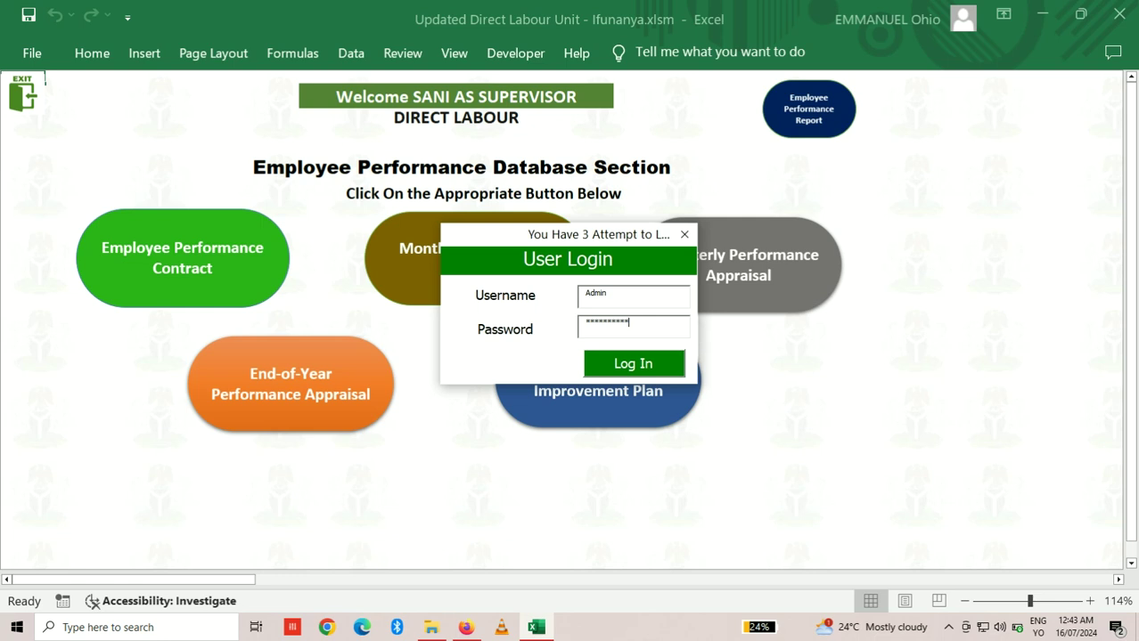
pyautogui.write('67')
pyautogui.click(631, 369)
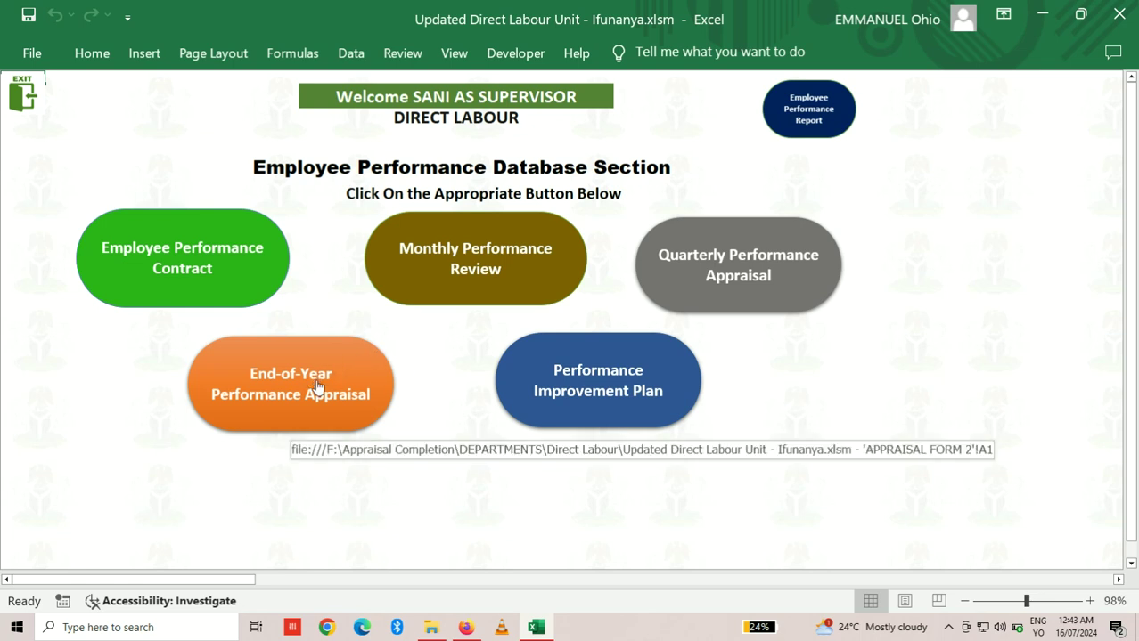
# Step: Open the End-of-Year Performance Appraisal and enter supervisor ratings 2, 36 and 5 for rows 21–23
pyautogui.click(317, 385)
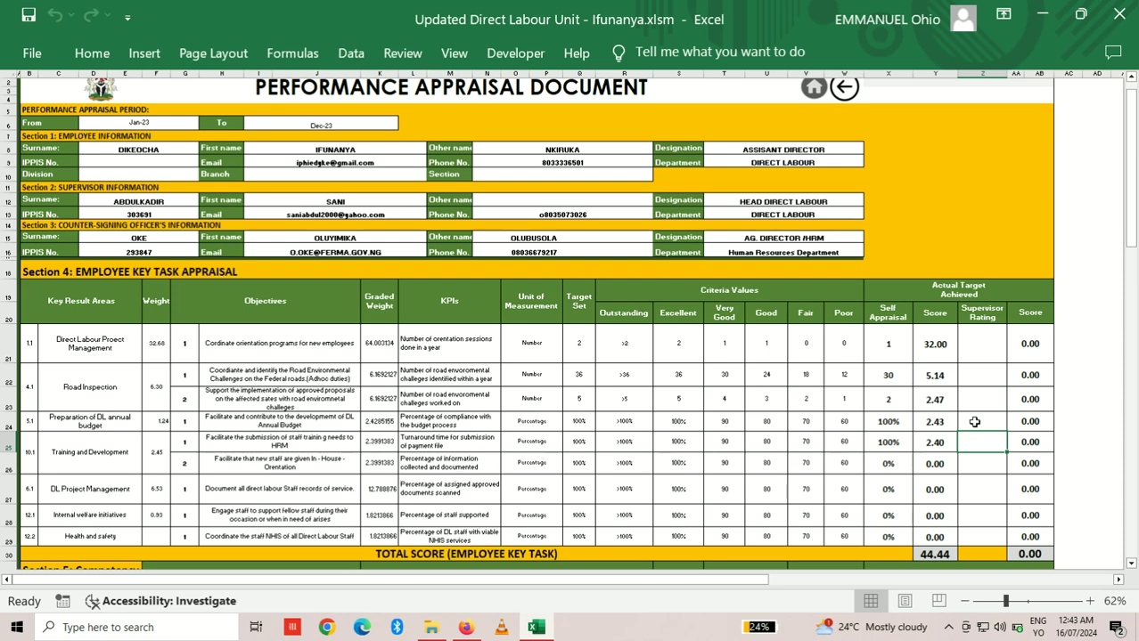
pyautogui.moveTo(1132, 223); pyautogui.dragTo(1132, 269)
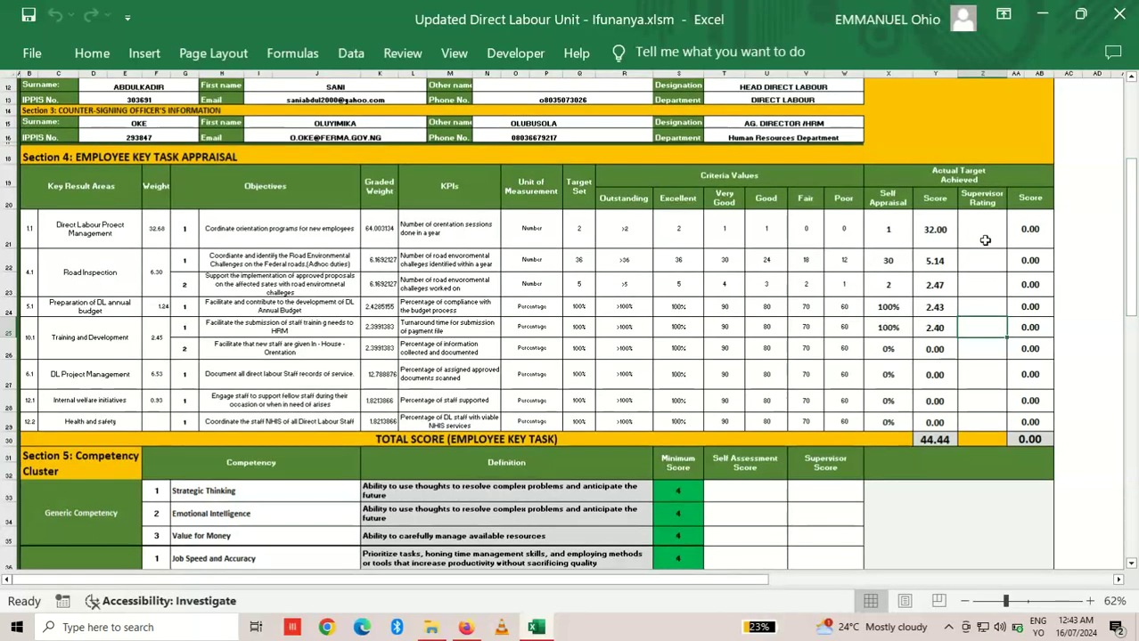
pyautogui.click(987, 228)
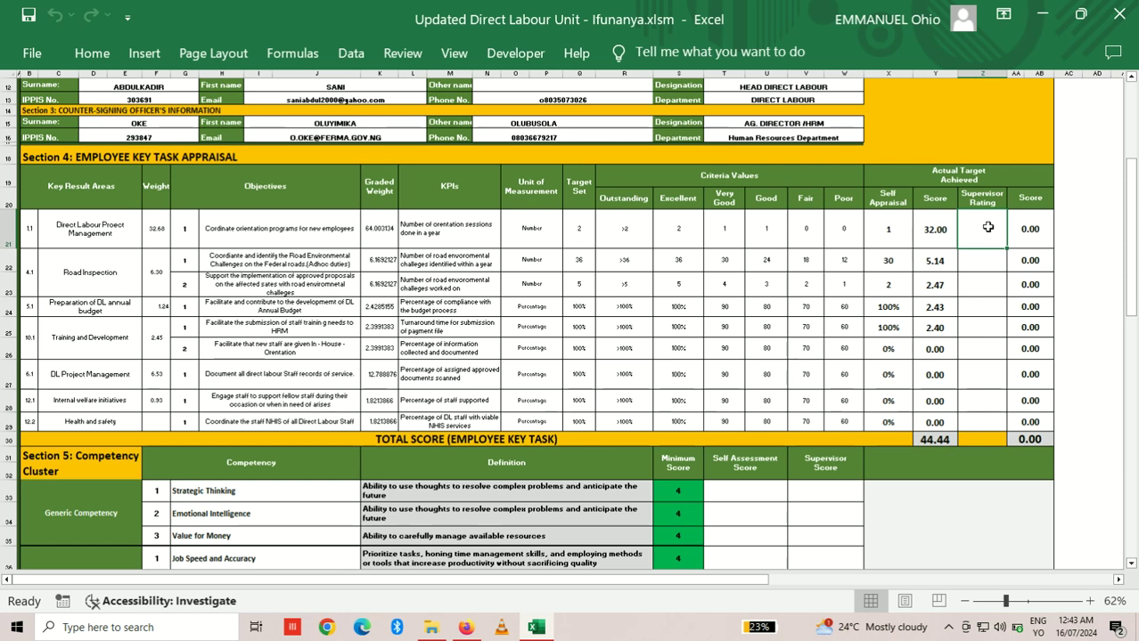
pyautogui.write('2')
pyautogui.press('Return')
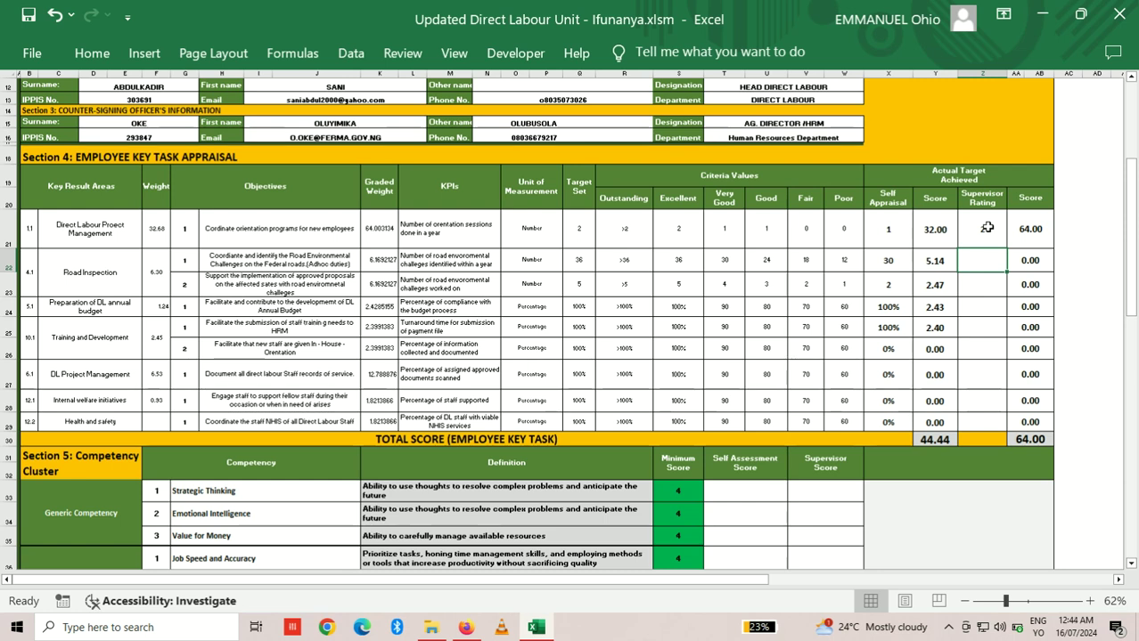
pyautogui.write('36')
pyautogui.press('Return')
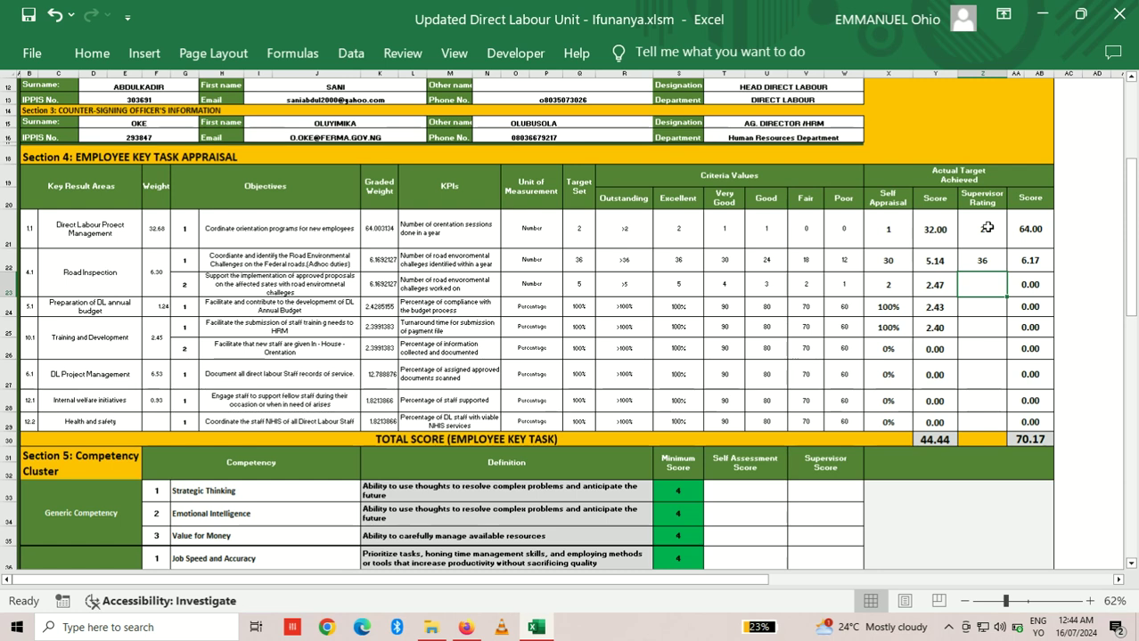
pyautogui.write('5')
pyautogui.press('Return')
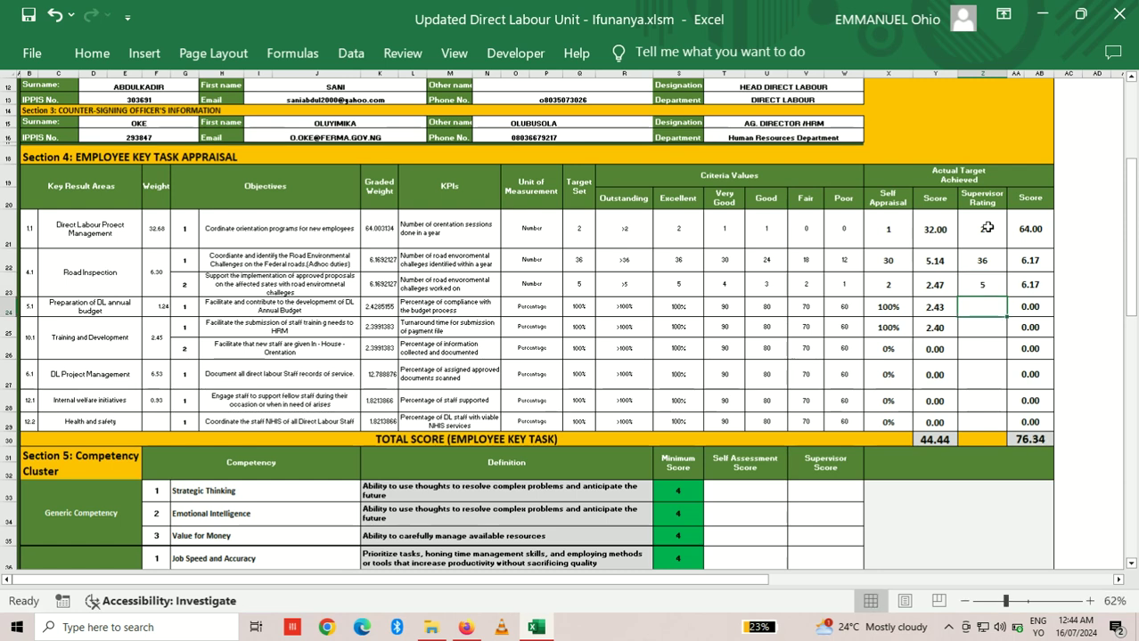
# Step: Enter 100% as the supervisor rating for rows 24 through 28
pyautogui.write('100%')
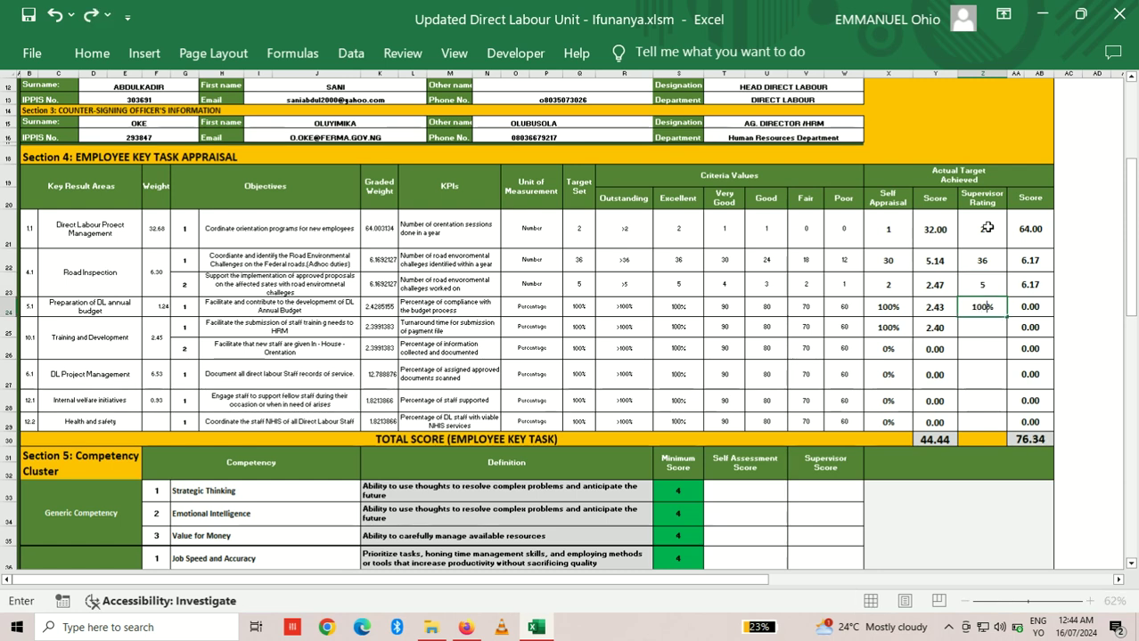
pyautogui.press('Return')
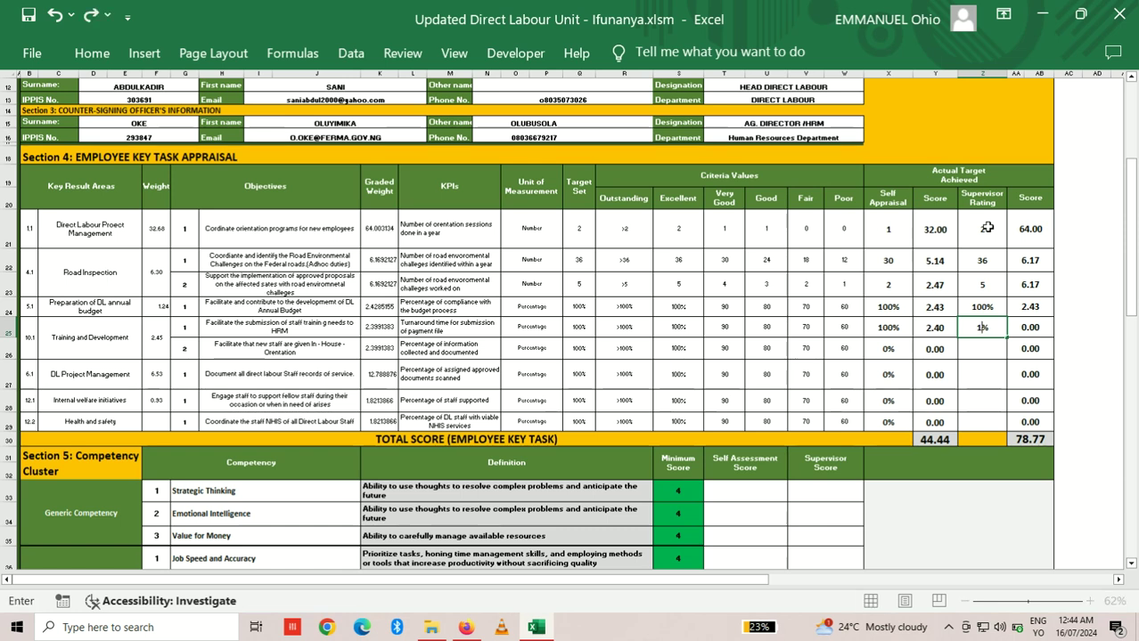
pyautogui.write('100%')
pyautogui.press('Return')
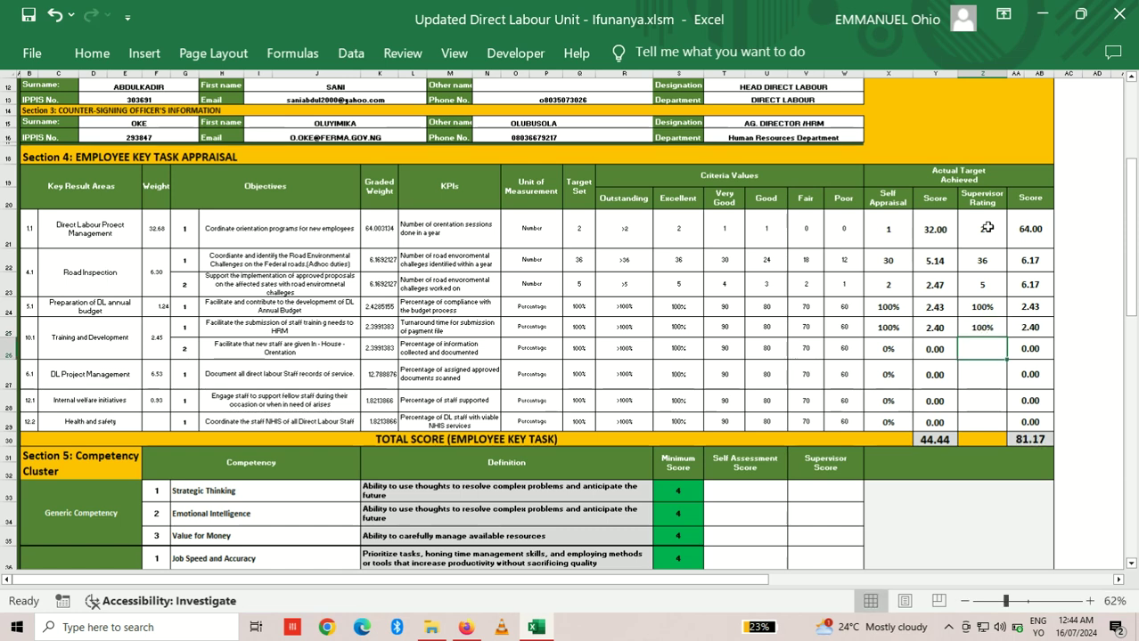
pyautogui.write('100%')
pyautogui.press('Return')
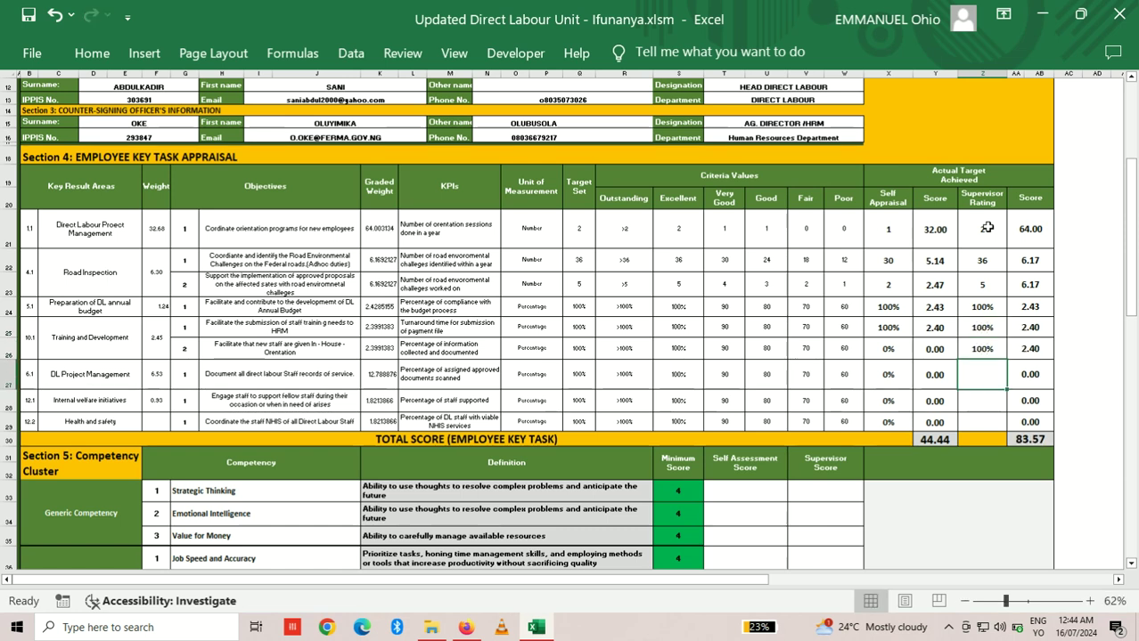
pyautogui.write('100%')
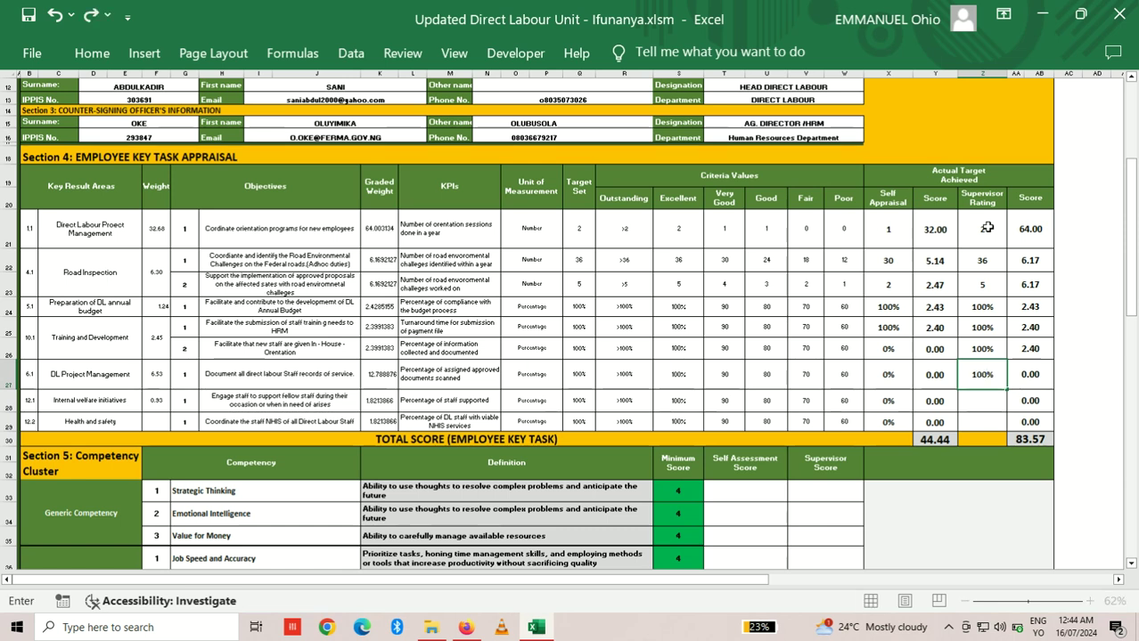
pyautogui.press('Return')
pyautogui.write('100%')
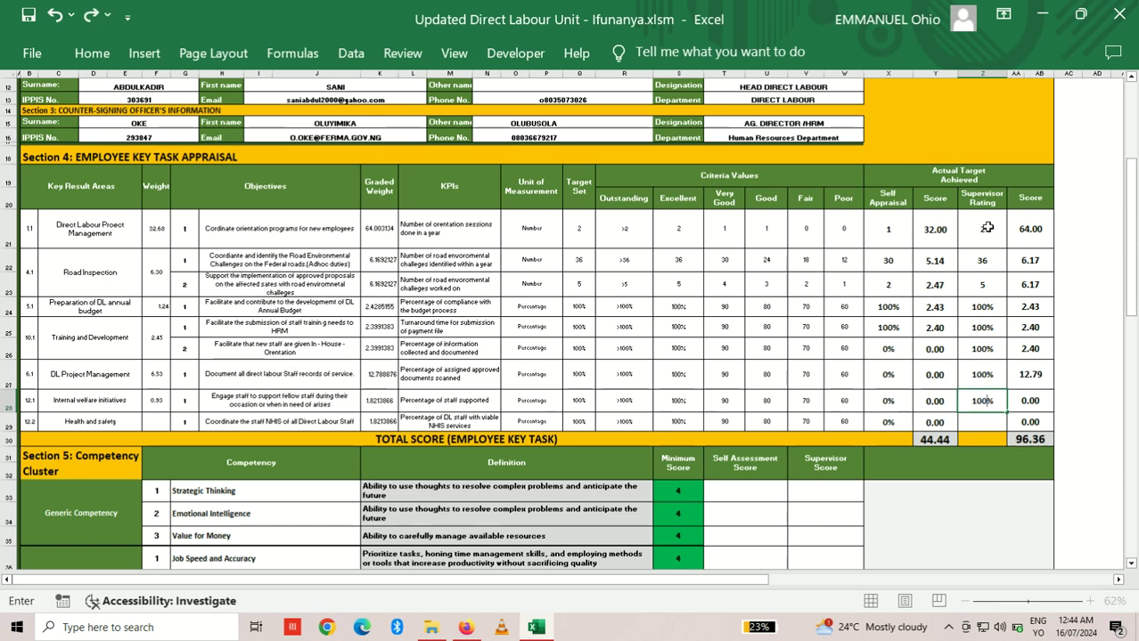
pyautogui.press('Return')
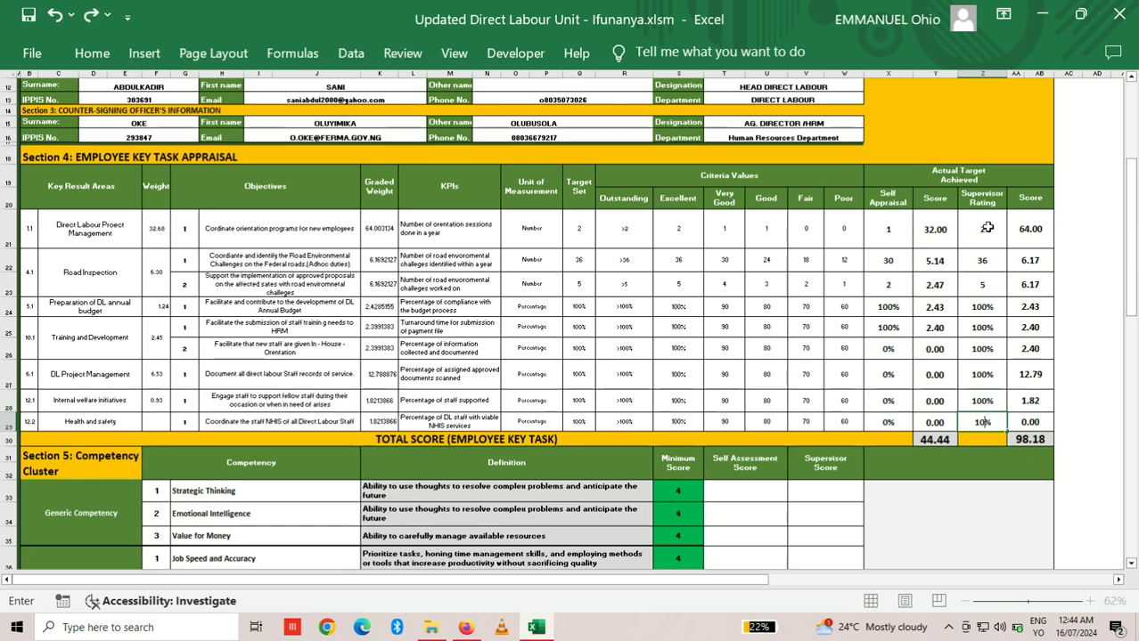
pyautogui.scroll(-9, 988, 228)
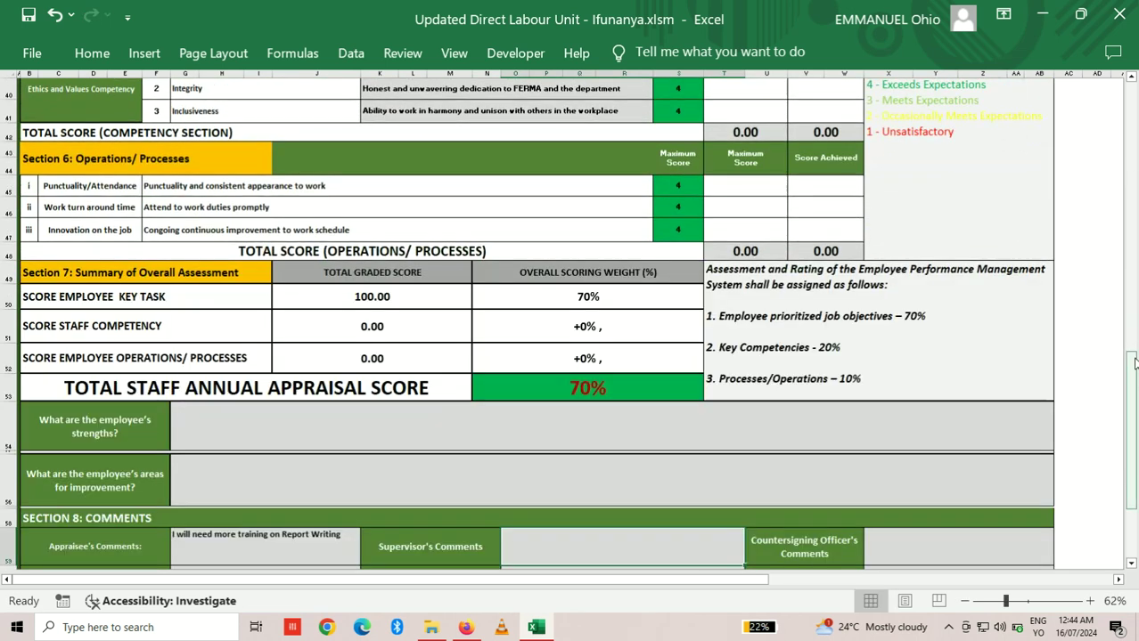
# Step: Set the Strategic Thinking supervisor score to 5 from the rating dropdown
pyautogui.moveTo(1135, 362); pyautogui.dragTo(1119, 189)
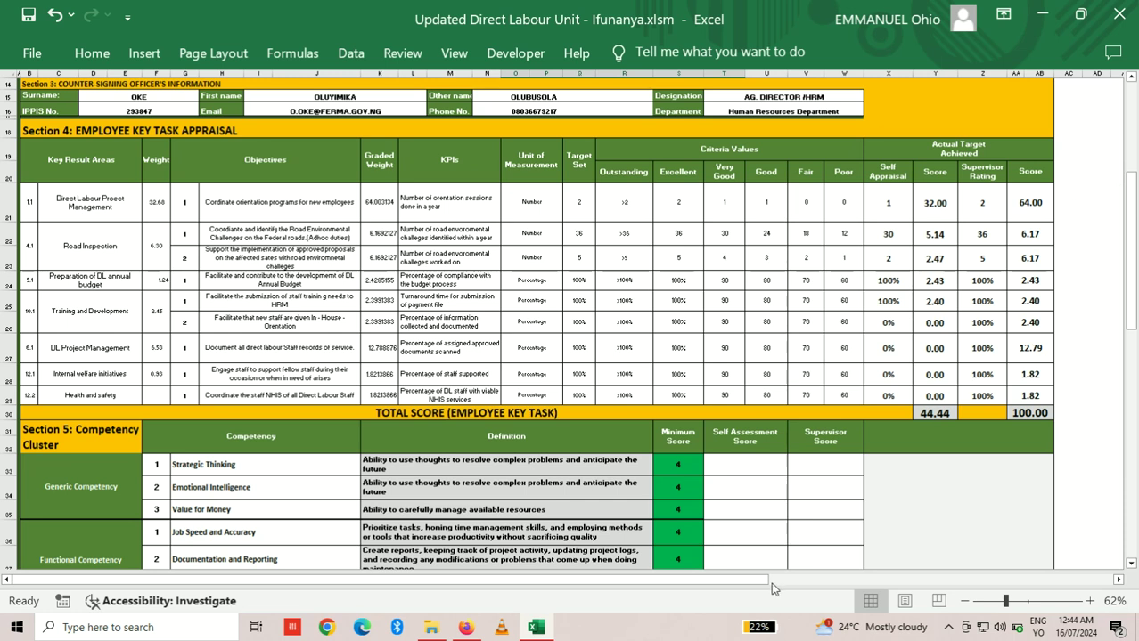
pyautogui.click(836, 459)
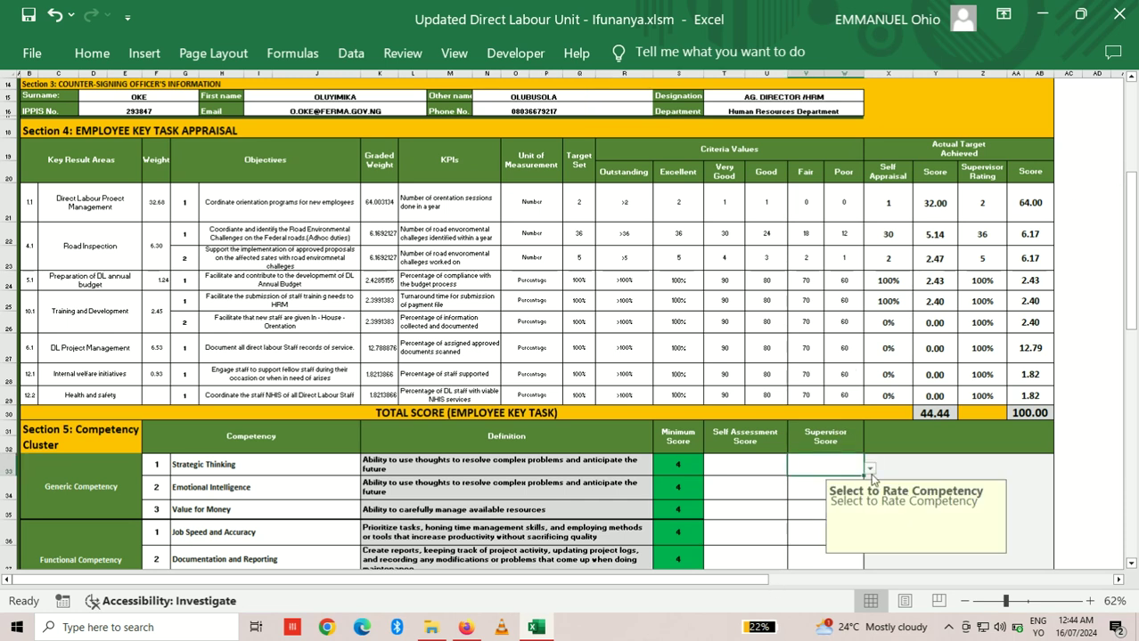
pyautogui.click(868, 468)
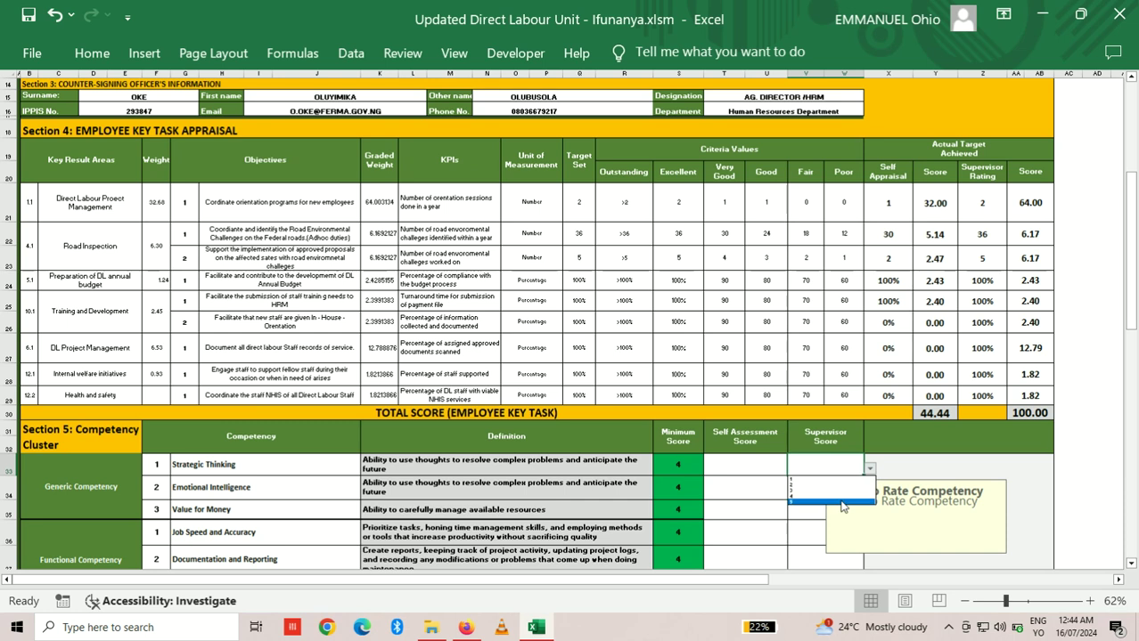
pyautogui.click(841, 504)
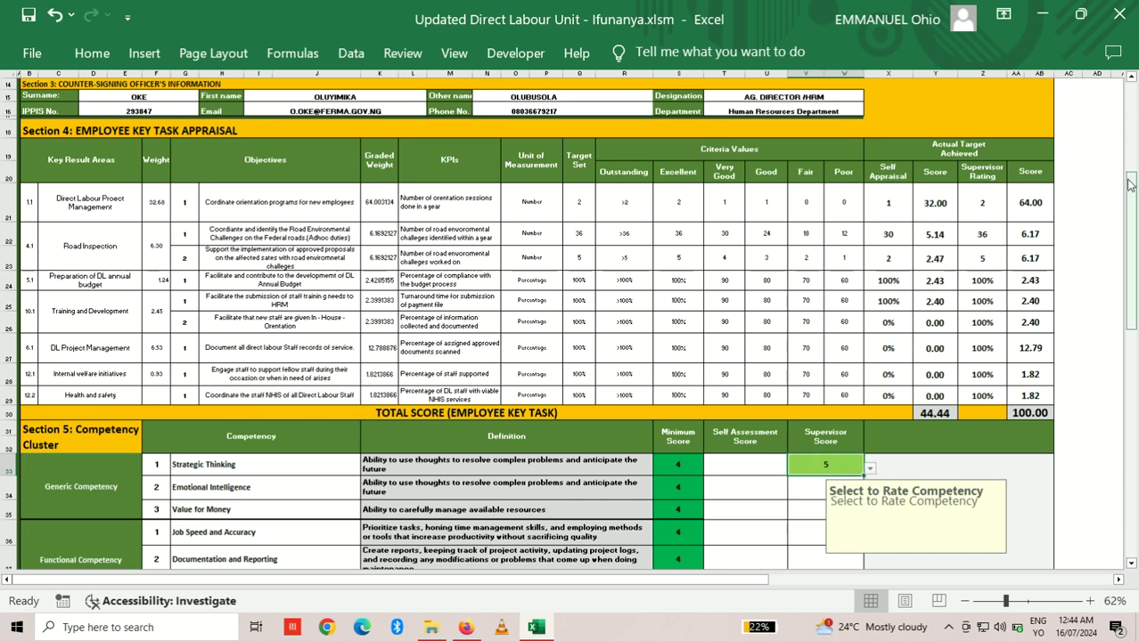
pyautogui.moveTo(1130, 182); pyautogui.dragTo(1133, 410)
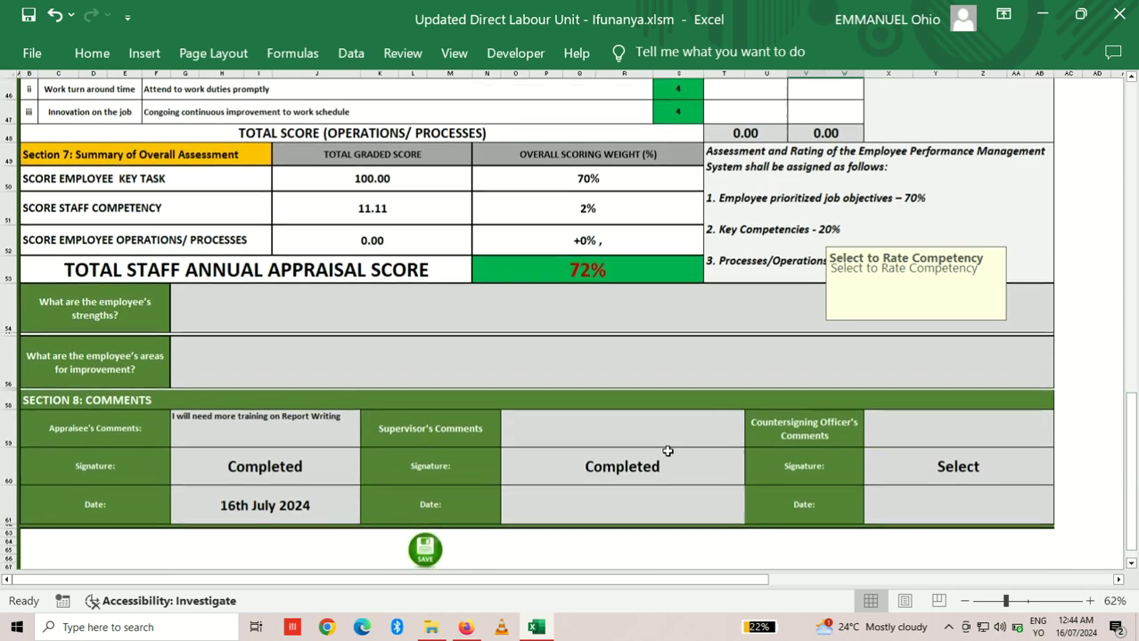
# Step: Check the supervisor's comments and signature cells, then save the appraisal with the SAVE button
pyautogui.click(602, 439)
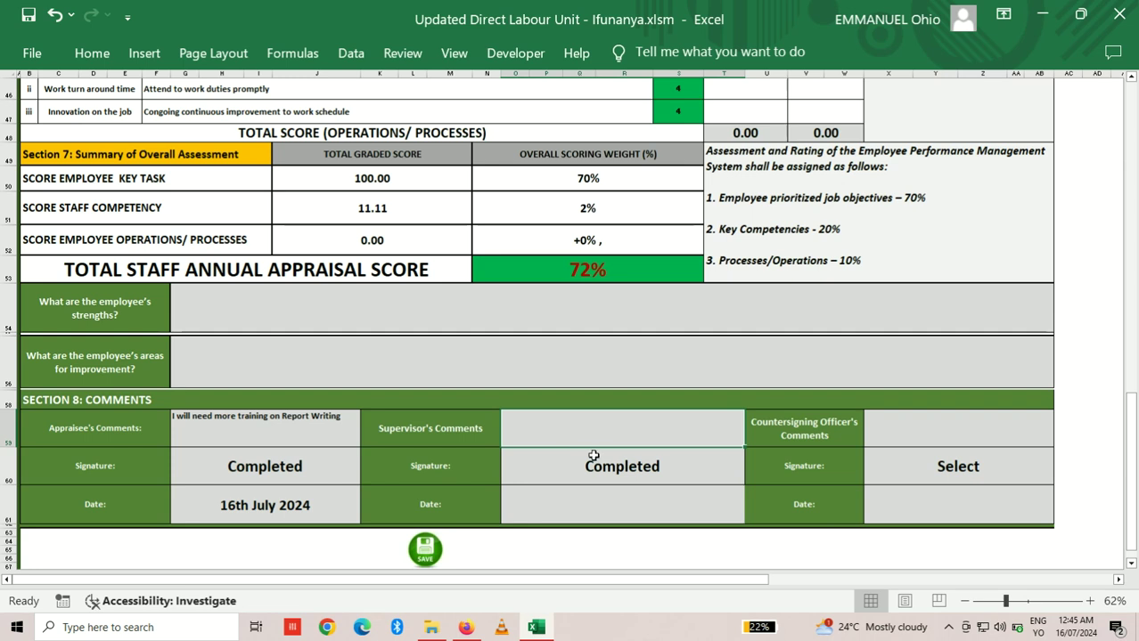
pyautogui.click(597, 466)
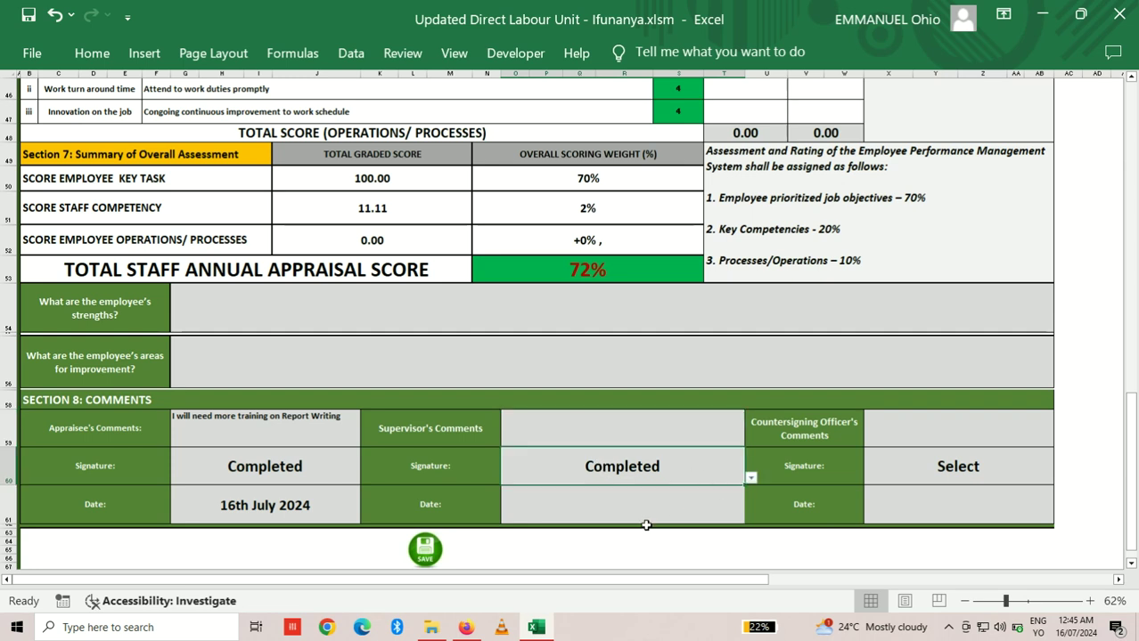
pyautogui.click(425, 557)
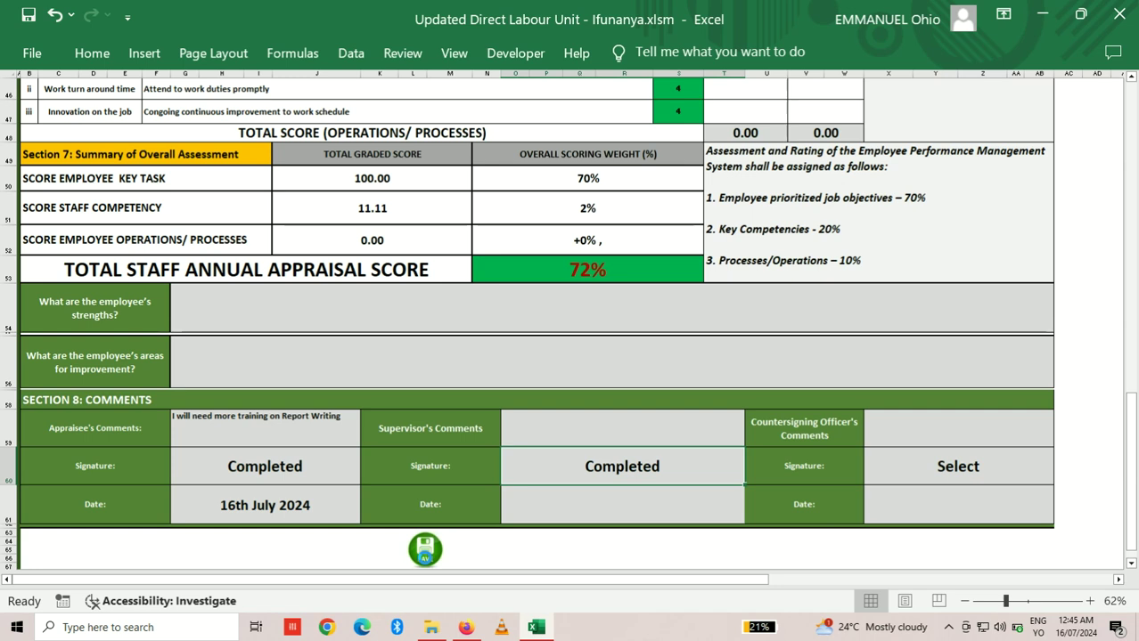